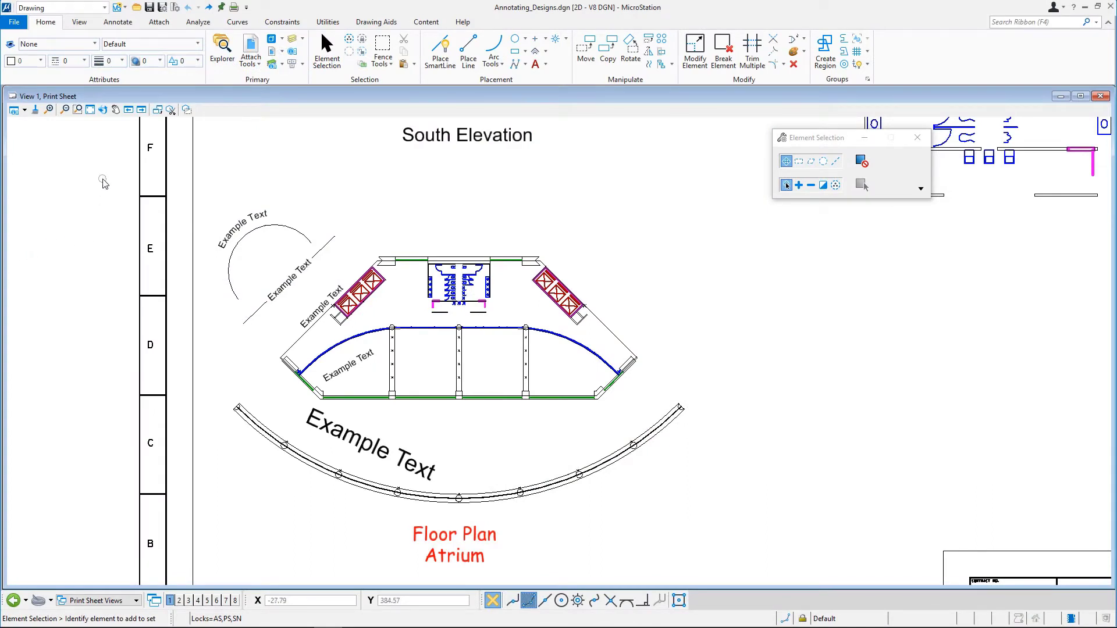
# Open the Ground Floor Plan model in View 1 from the Models list
pyautogui.click(271, 38)
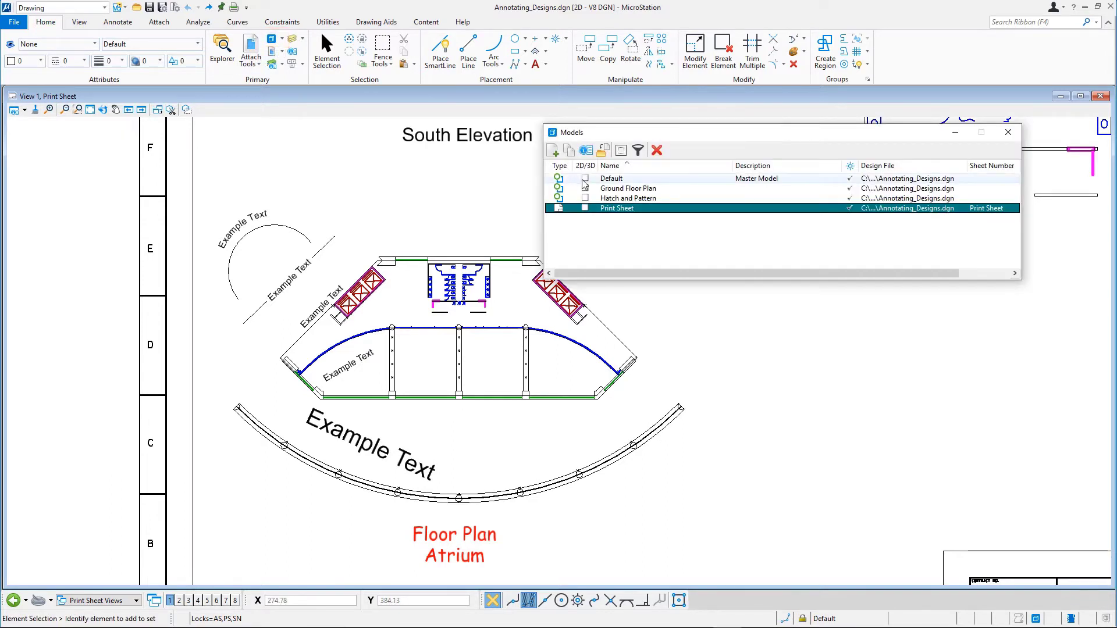
pyautogui.click(607, 189)
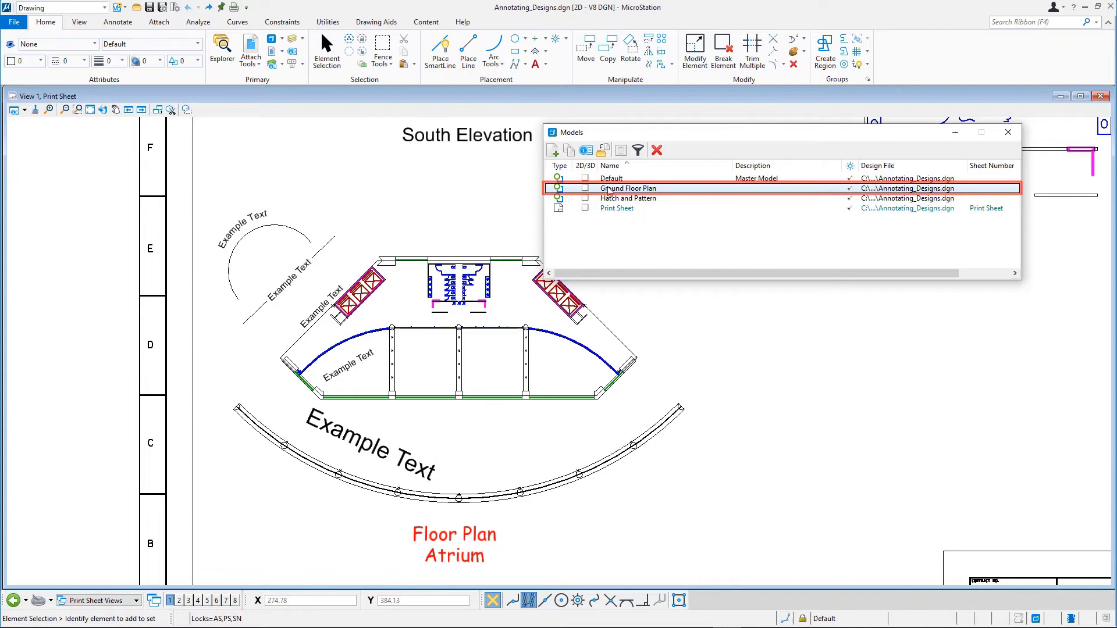
pyautogui.doubleClick(608, 189)
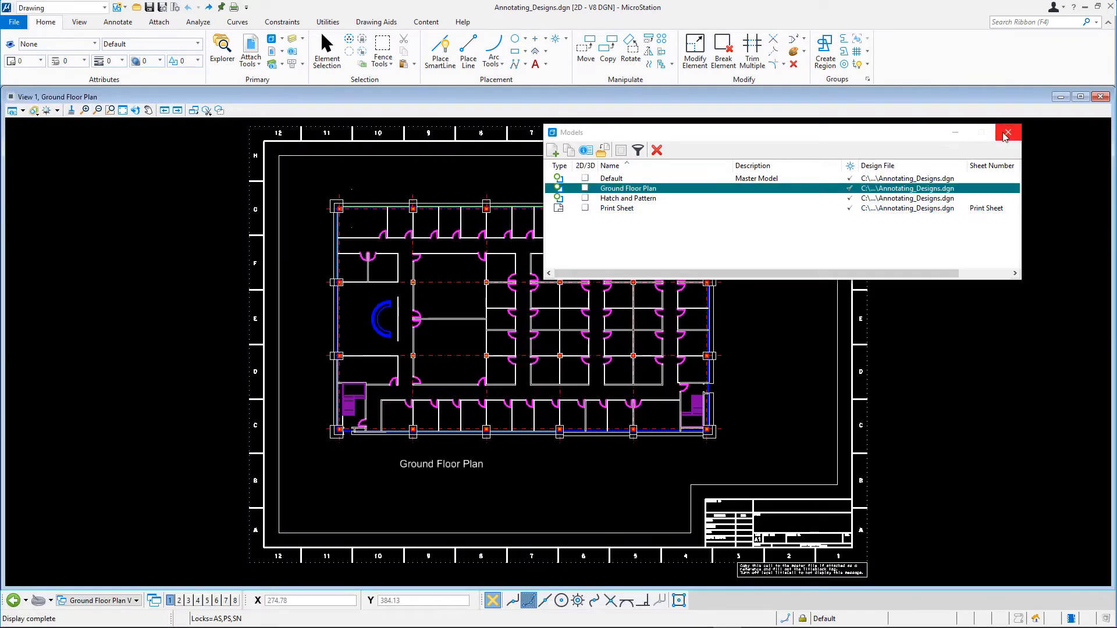
pyautogui.click(1008, 133)
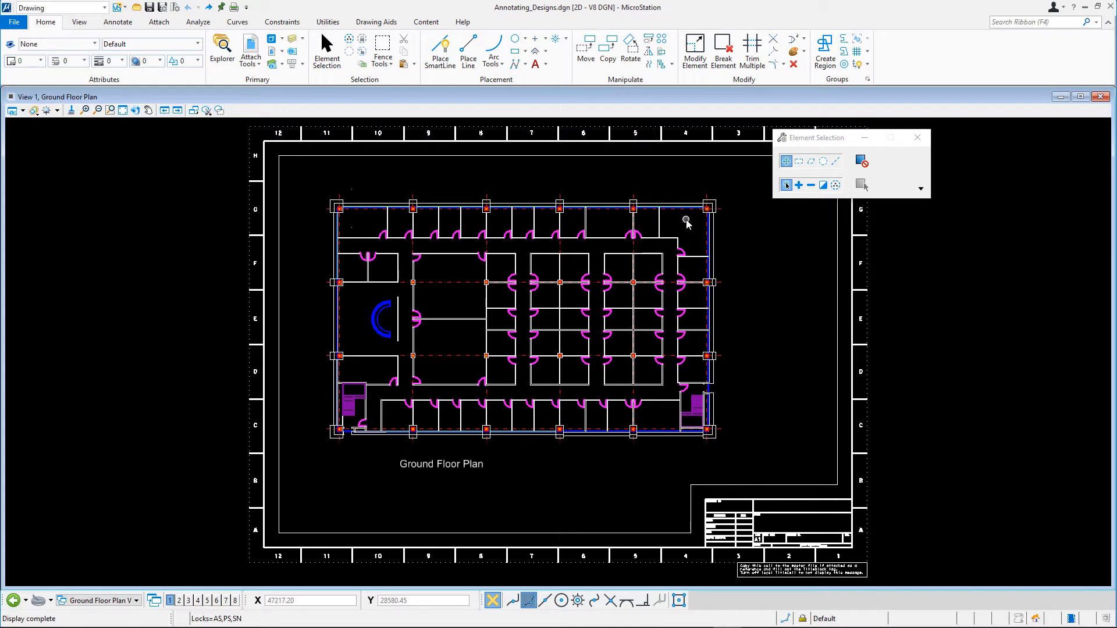
# Zoom with Window Area onto the curved blue desk on the plan's left side
pyautogui.click(110, 110)
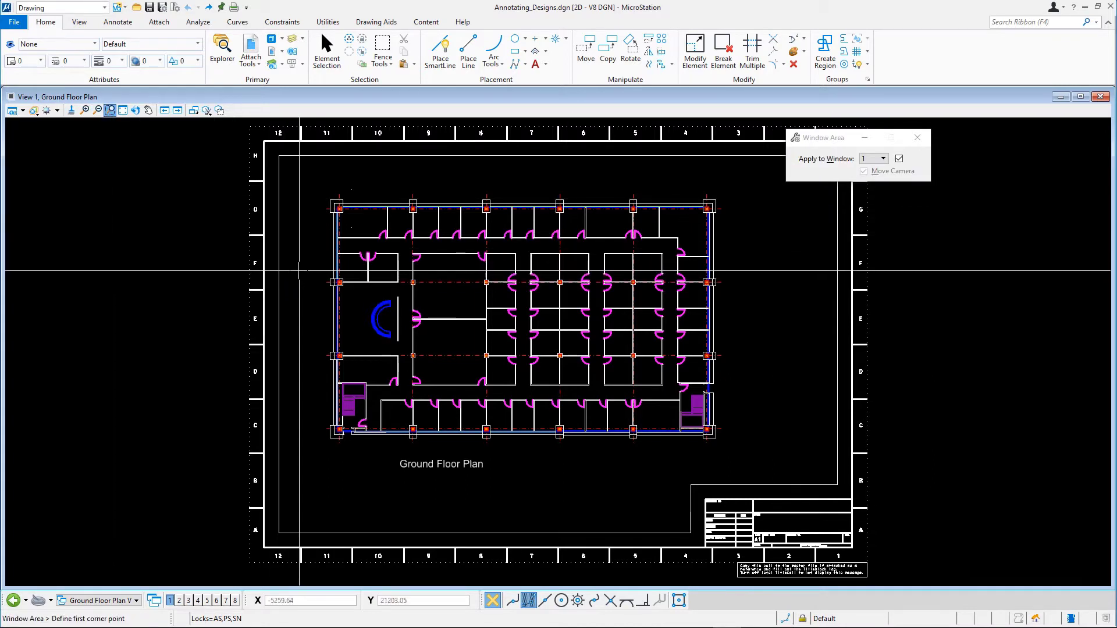
pyautogui.click(298, 269)
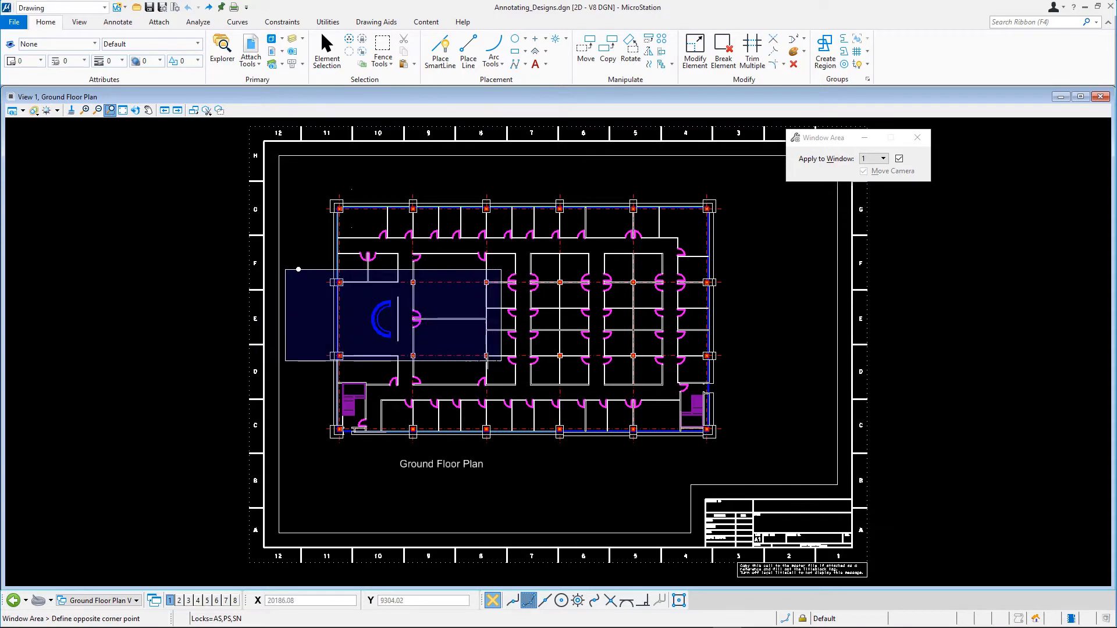
pyautogui.click(501, 367)
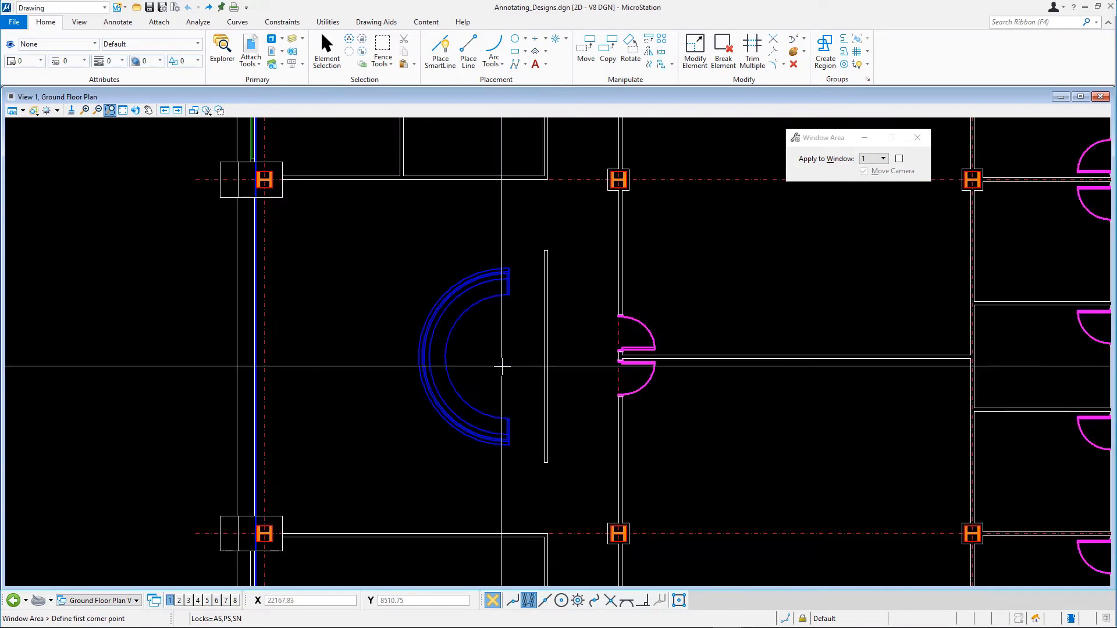
pyautogui.rightClick(386, 336)
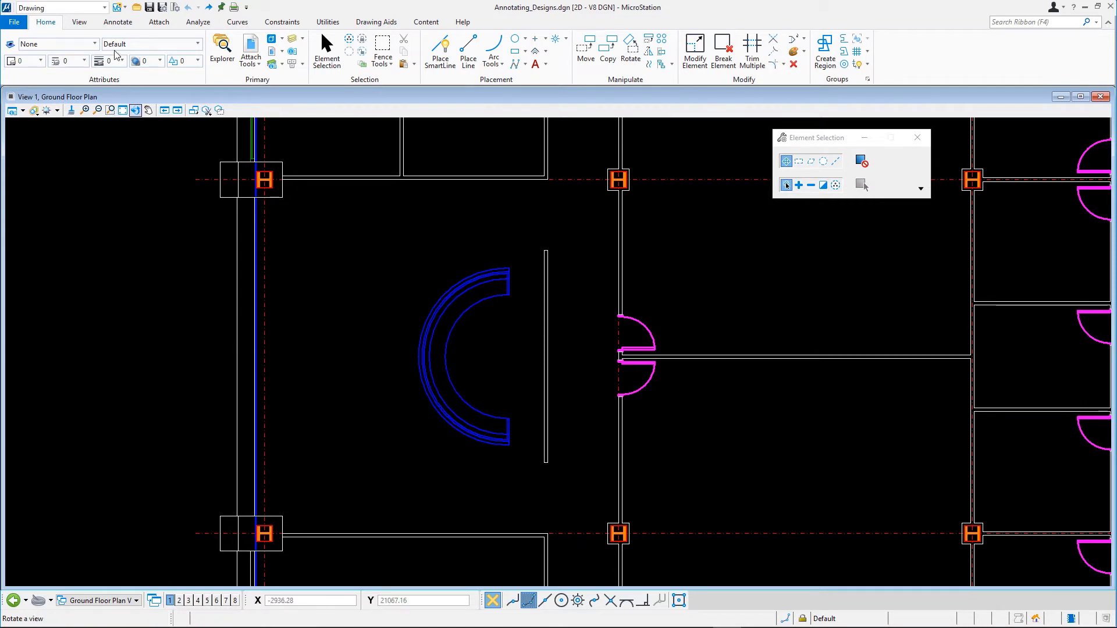
# Start Dimension Element from the Annotate tab and turn on Association in its expanded settings
pyautogui.click(116, 23)
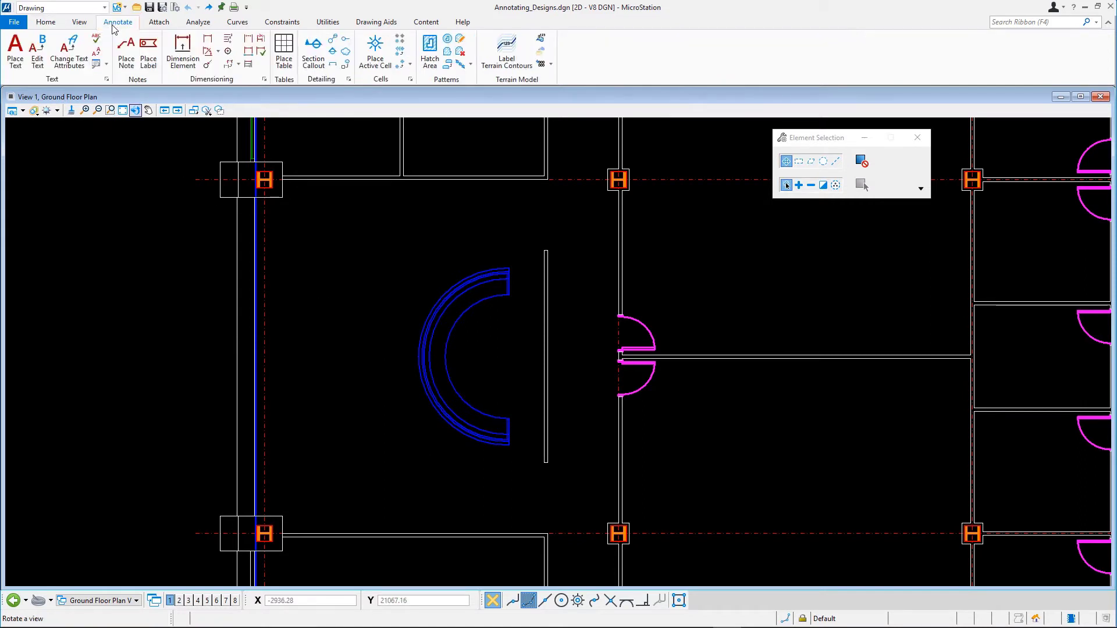
pyautogui.click(182, 53)
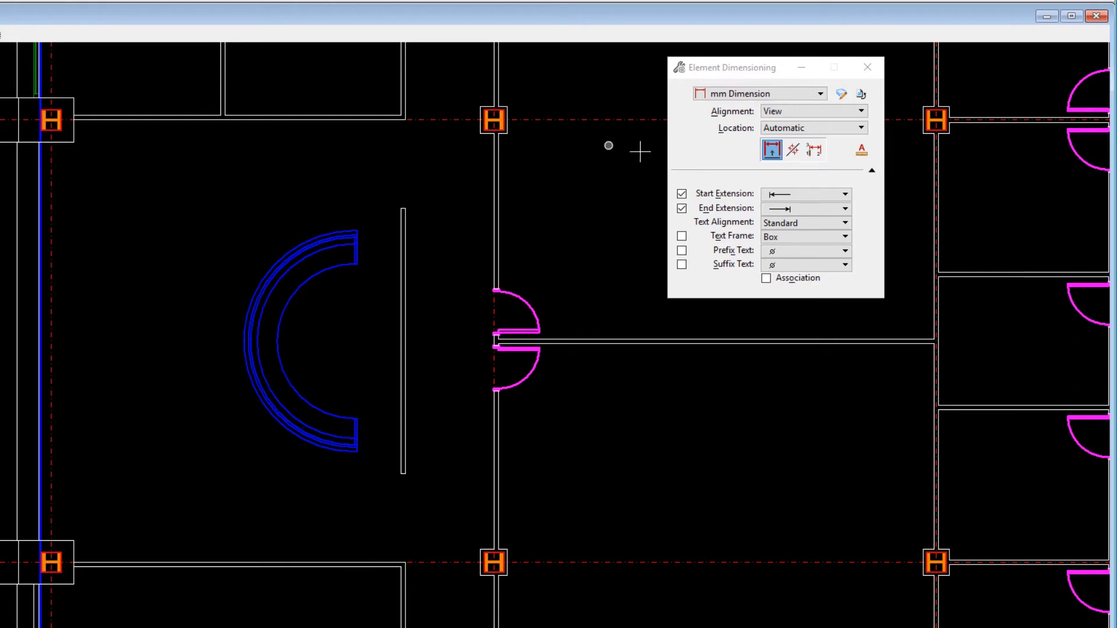
pyautogui.click(872, 171)
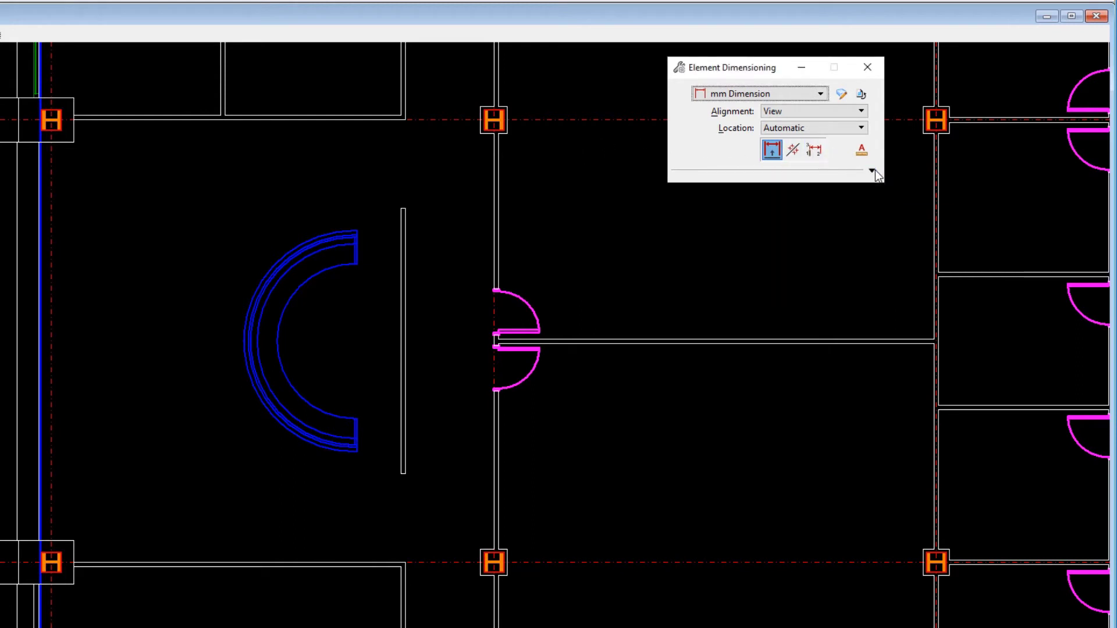
pyautogui.click(872, 170)
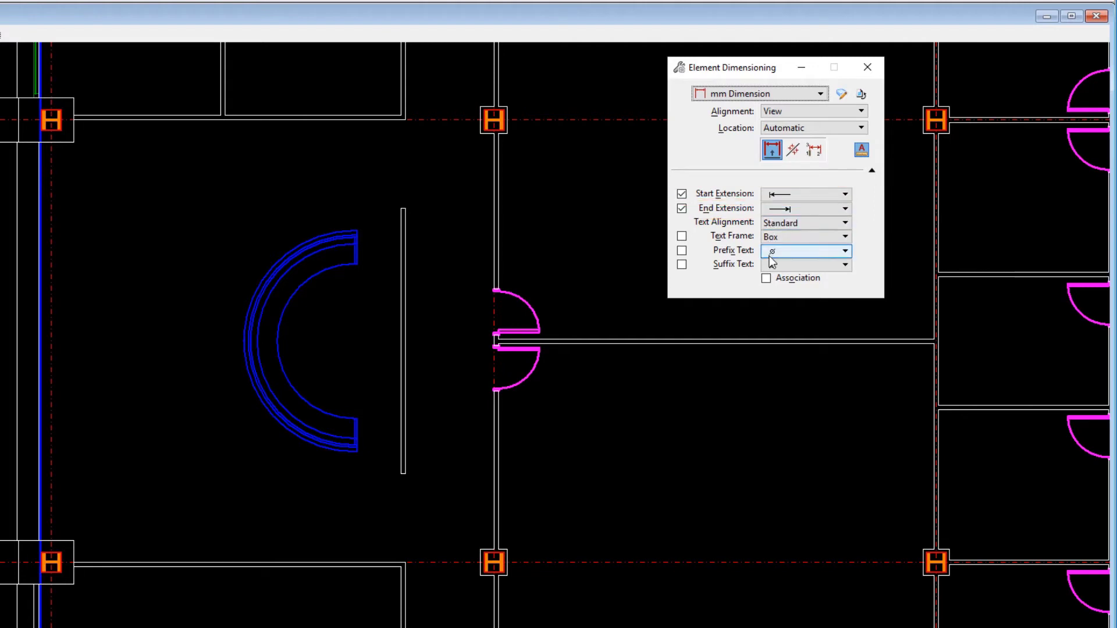
pyautogui.click(766, 278)
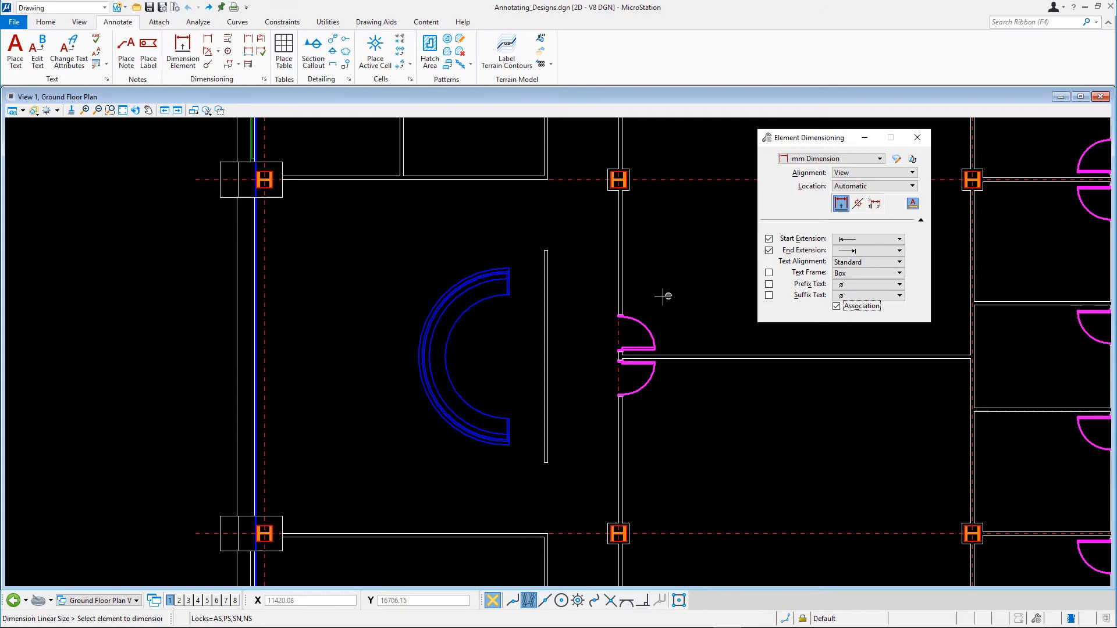
# Dimension the vertical wall beside the curved desk at 6 000, placed to its right
pyautogui.click(547, 328)
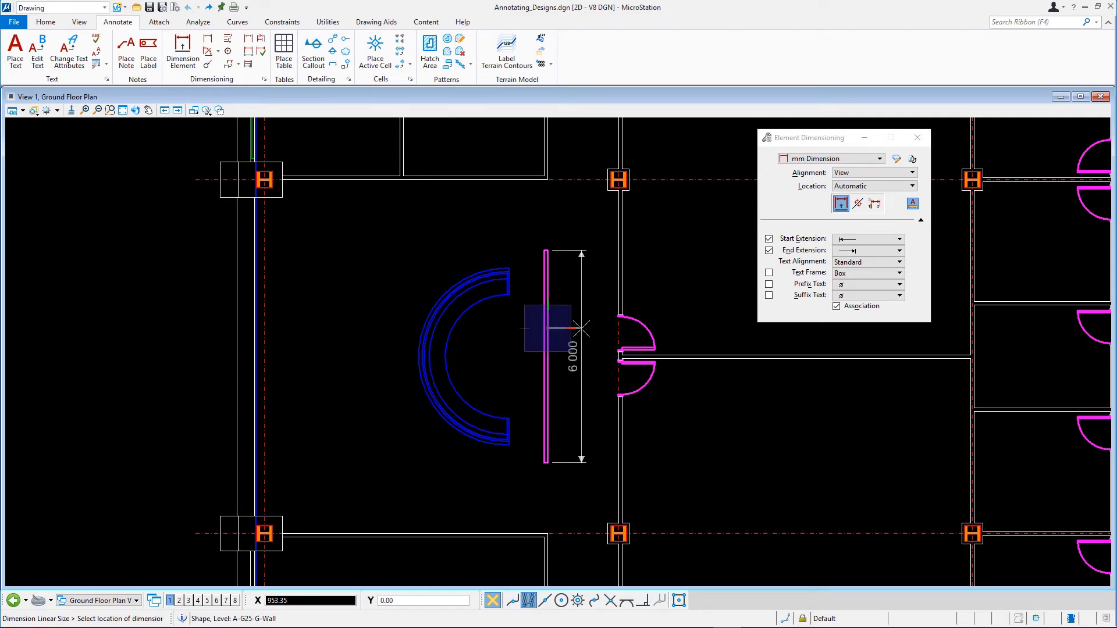
pyautogui.click(581, 328)
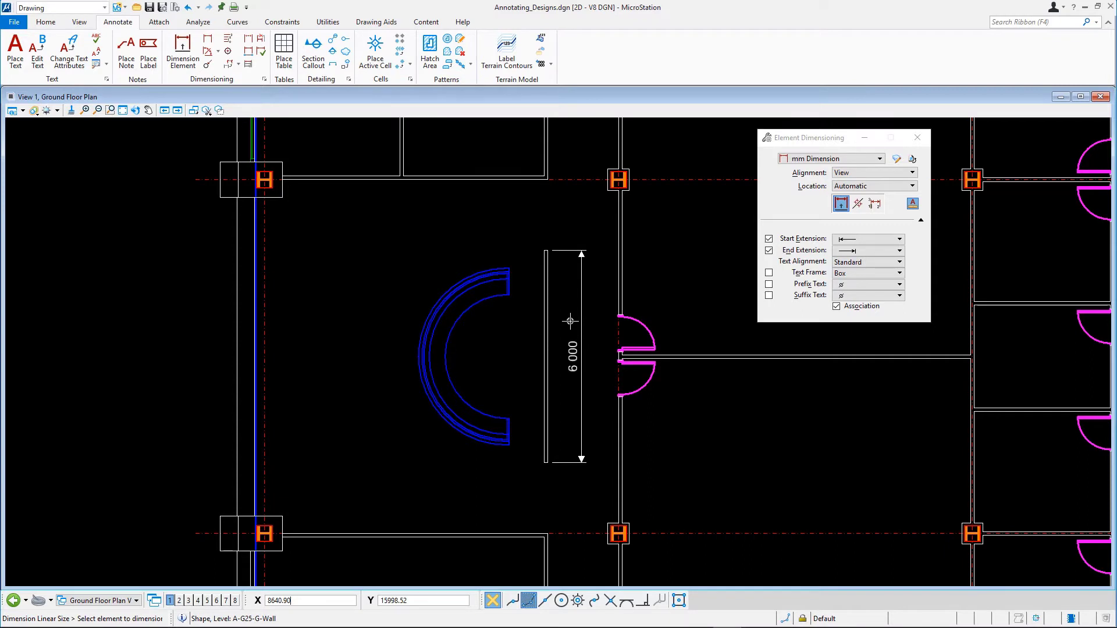
# Dimension the desk's outer arc as R 2 500 with the label placed upper-left
pyautogui.click(440, 295)
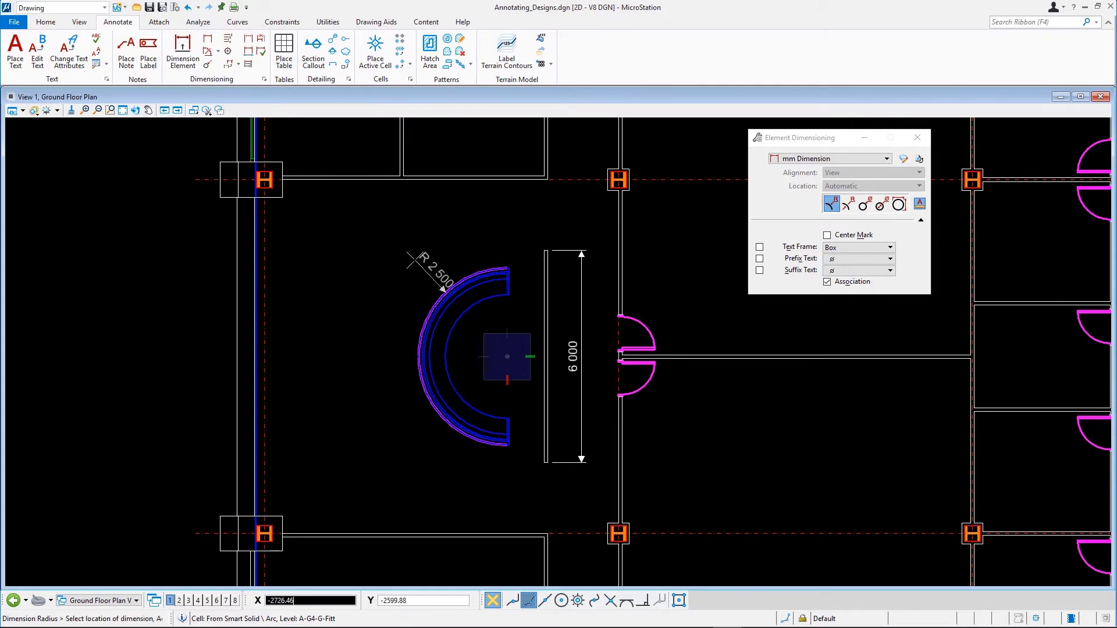
pyautogui.click(387, 266)
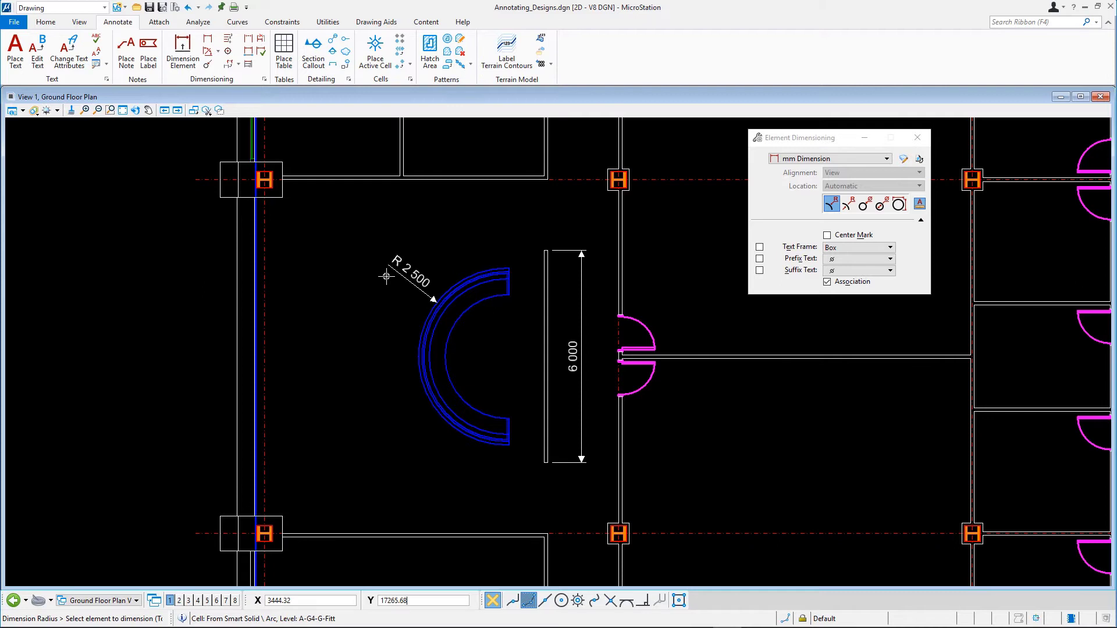
# Draw a Place Block rectangle with the Rotated method above-left of the curved desk
pyautogui.click(135, 110)
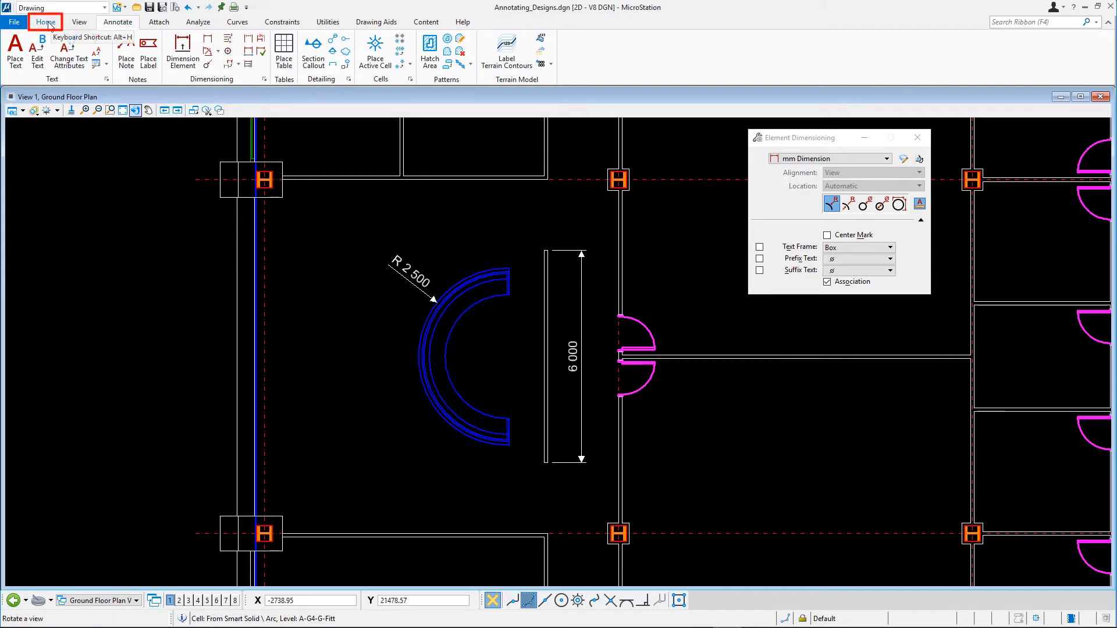
pyautogui.click(49, 25)
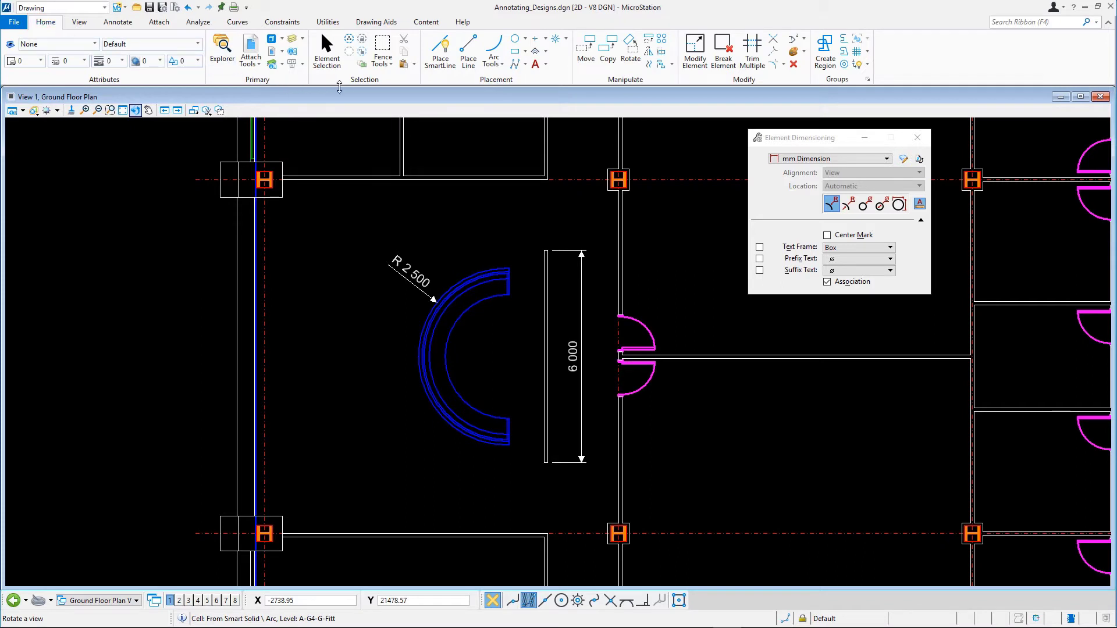
pyautogui.click(514, 51)
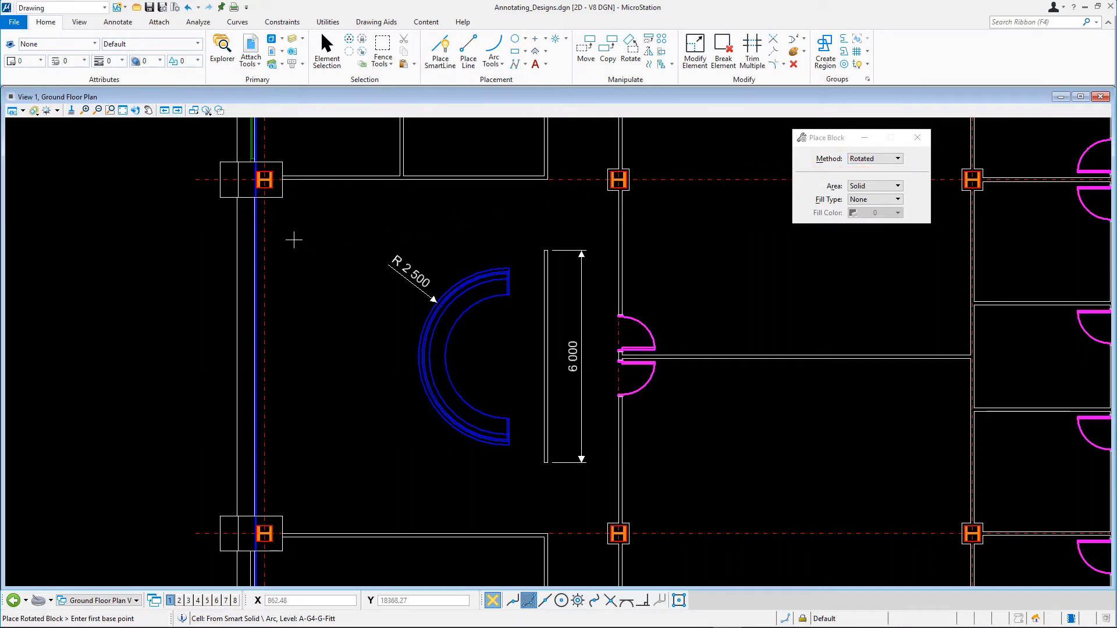
pyautogui.click(304, 263)
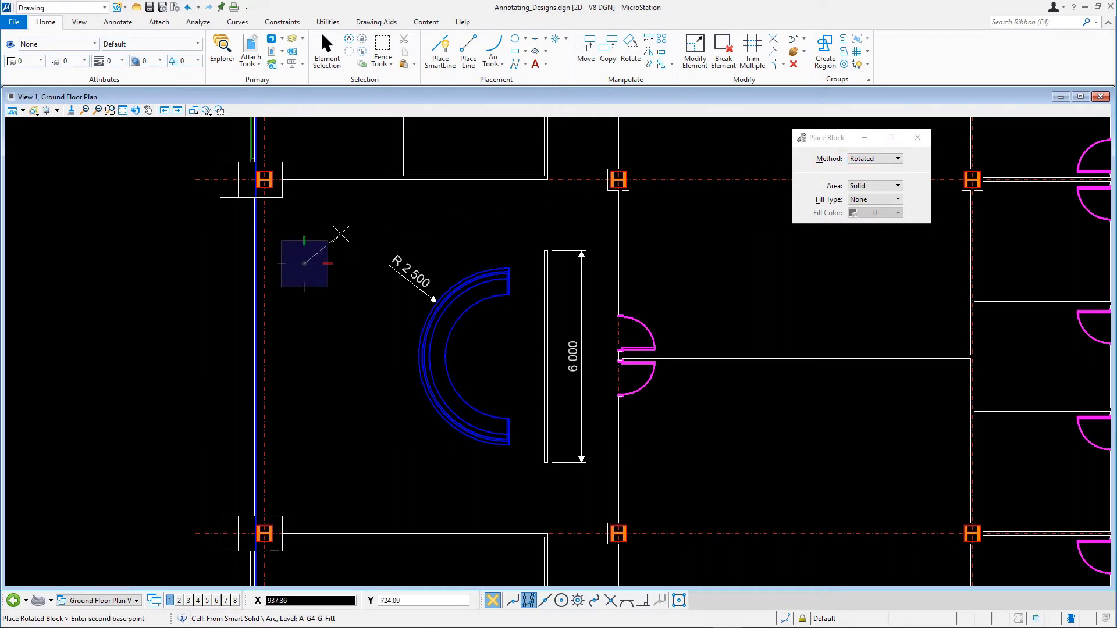
pyautogui.click(345, 232)
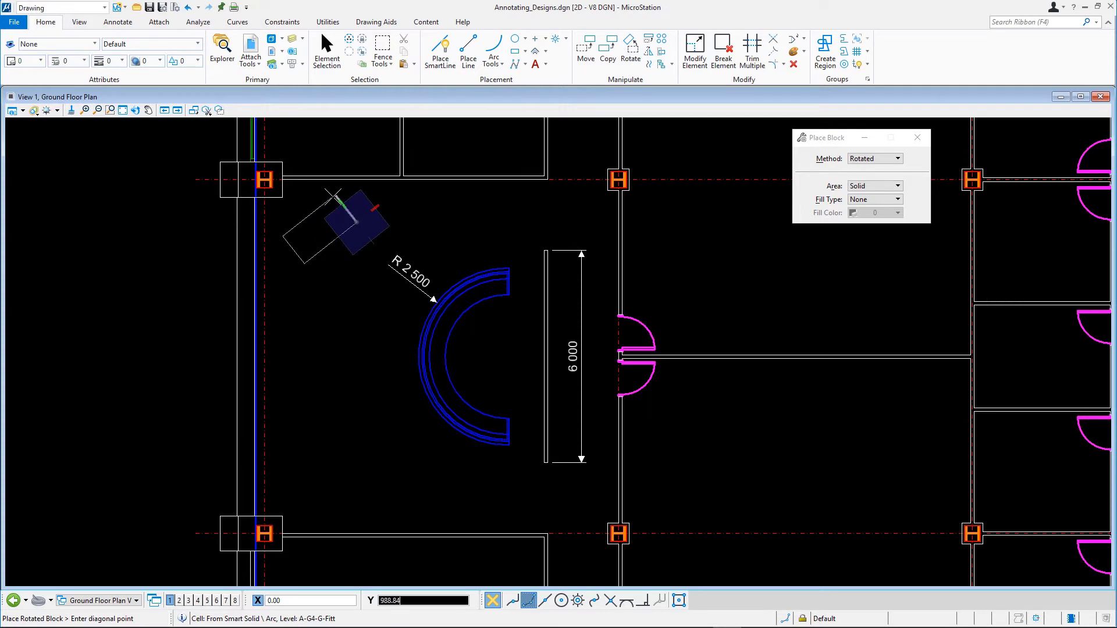
pyautogui.click(334, 195)
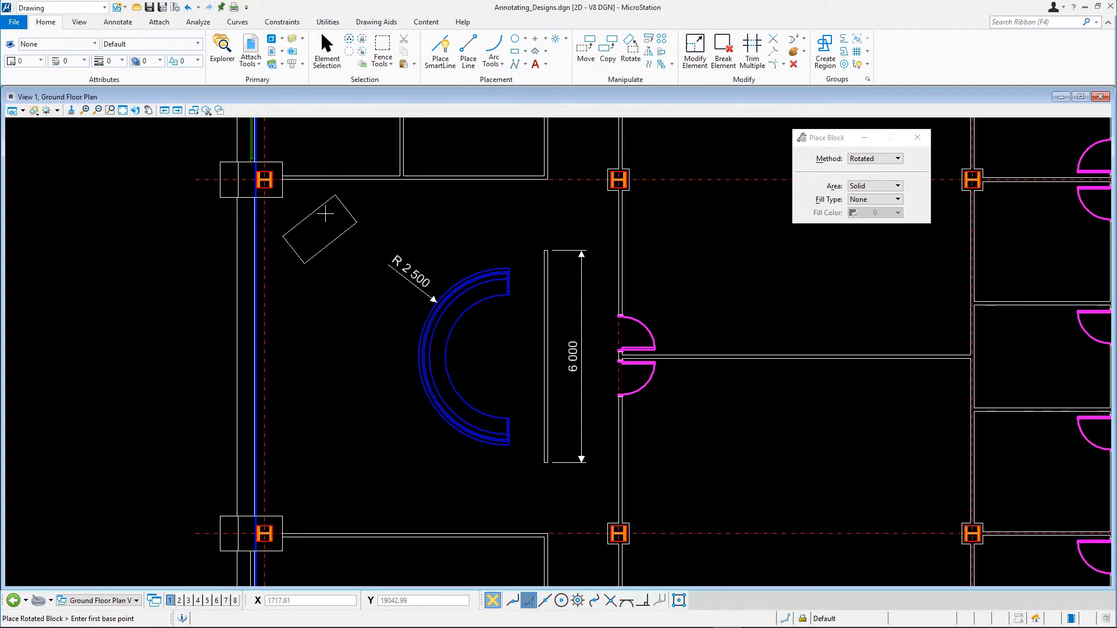
# Restart Dimension Element with dimension alignment set to True
pyautogui.click(124, 23)
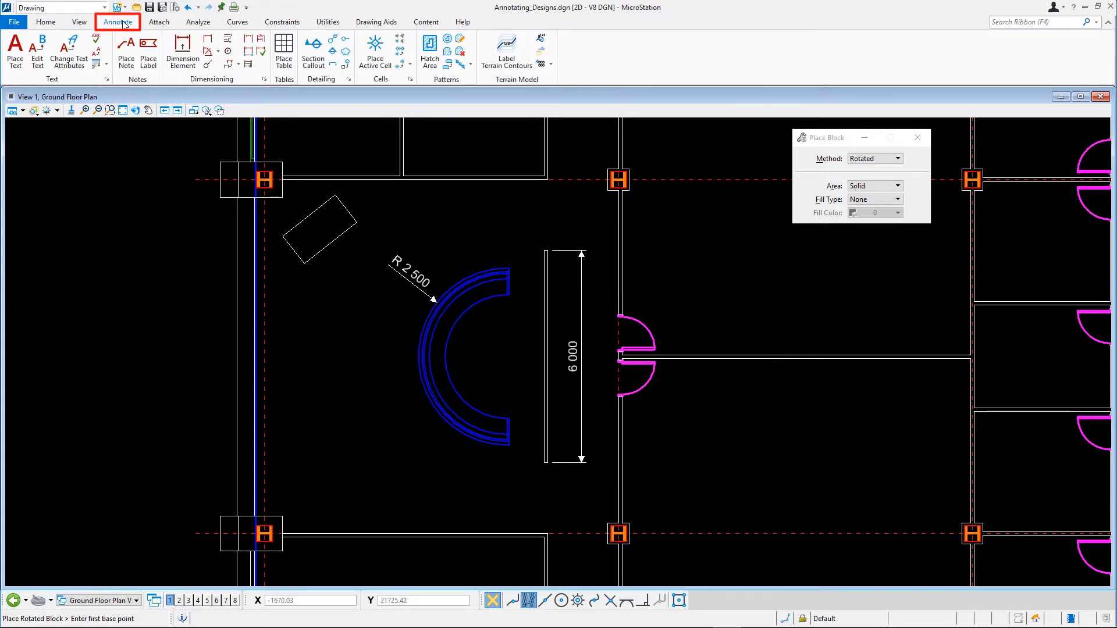
pyautogui.click(193, 63)
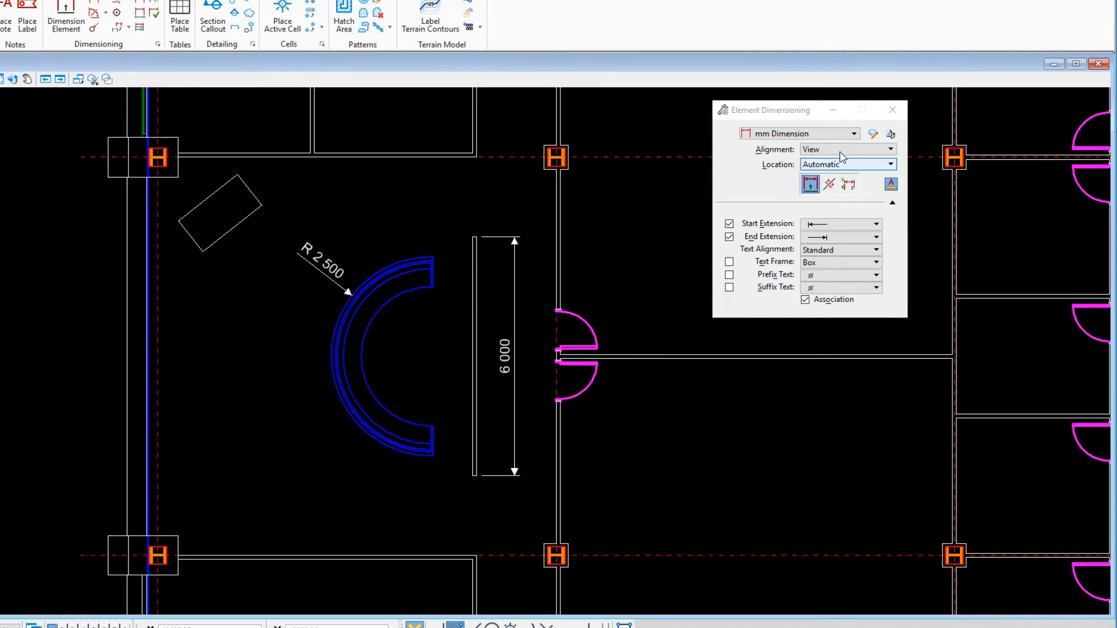
pyautogui.click(810, 124)
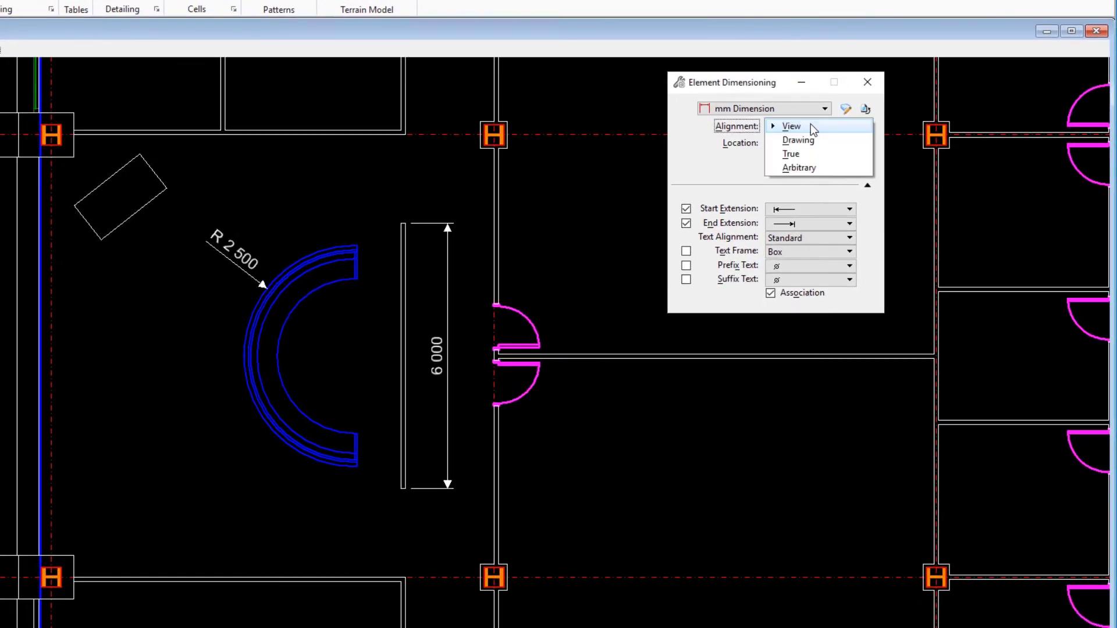
pyautogui.click(806, 154)
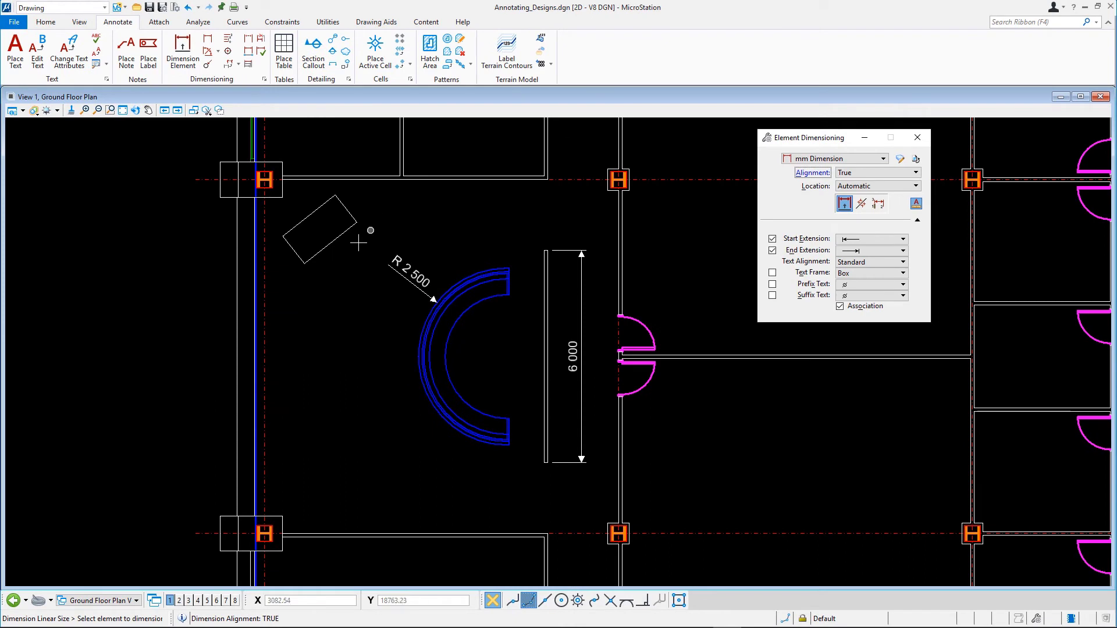
# Dimension the rotated rectangle's long edge (1 886) and short edge (986)
pyautogui.click(335, 241)
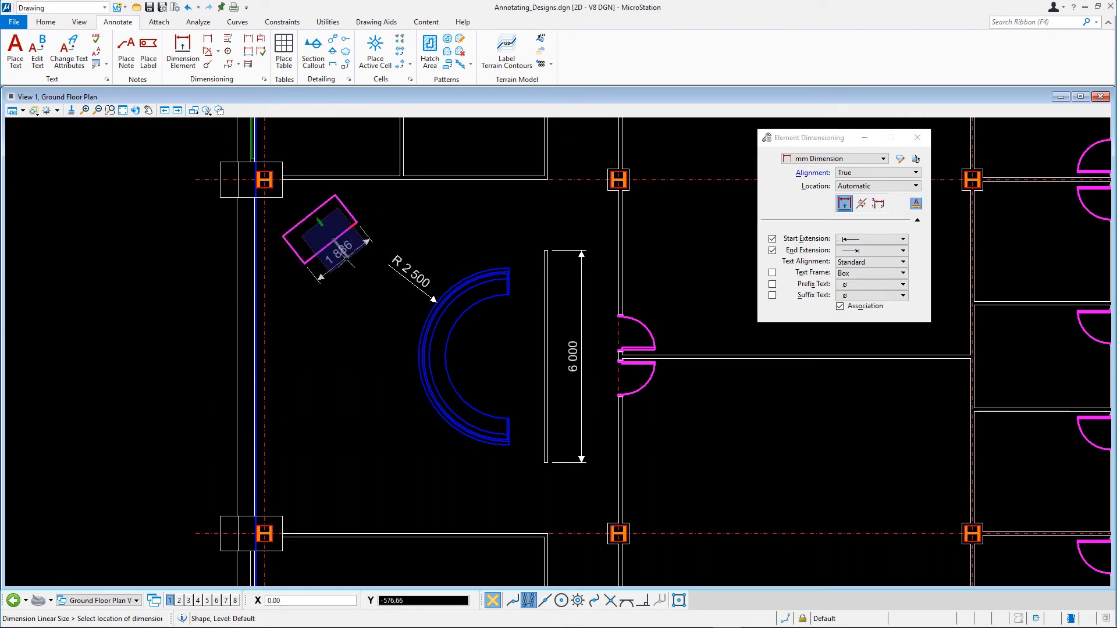
pyautogui.click(347, 257)
pyautogui.rightClick(347, 257)
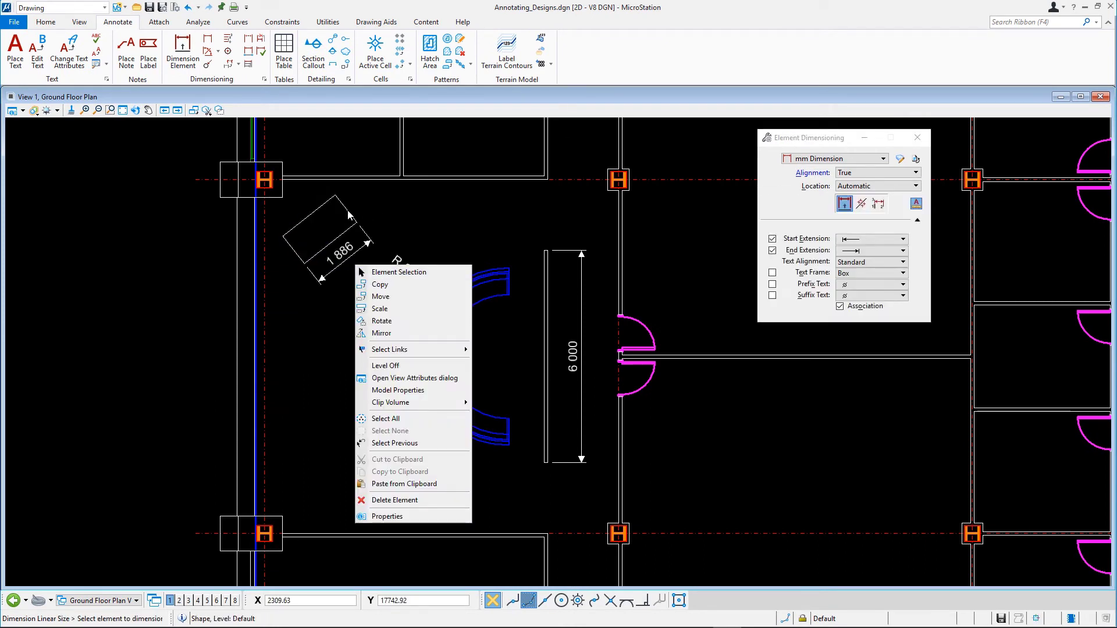
pyautogui.press('Escape')
pyautogui.click(348, 209)
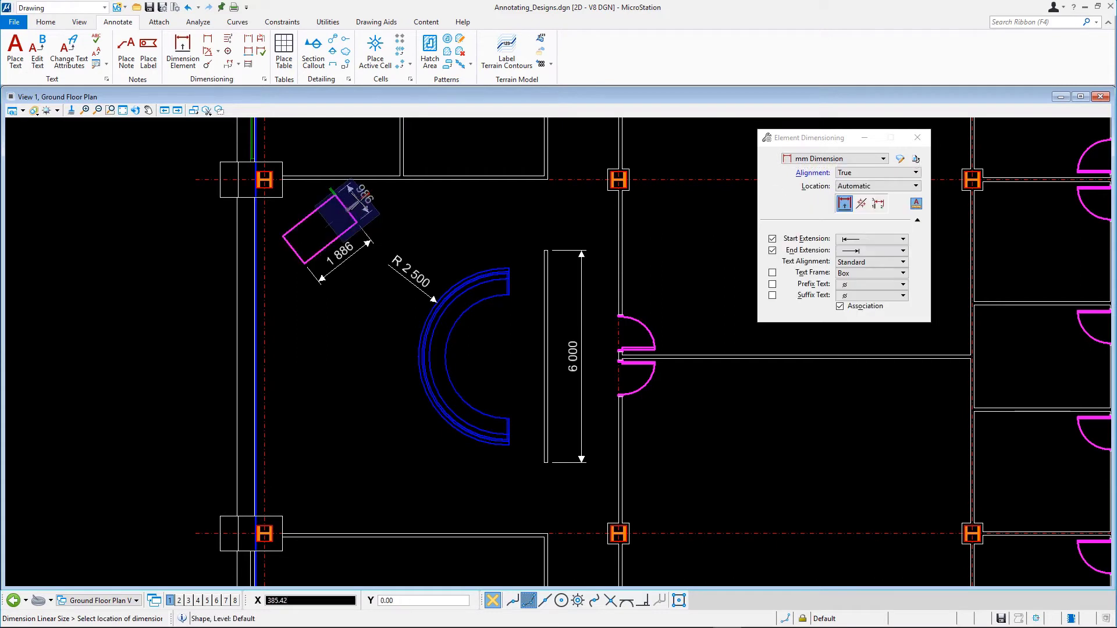
pyautogui.click(358, 198)
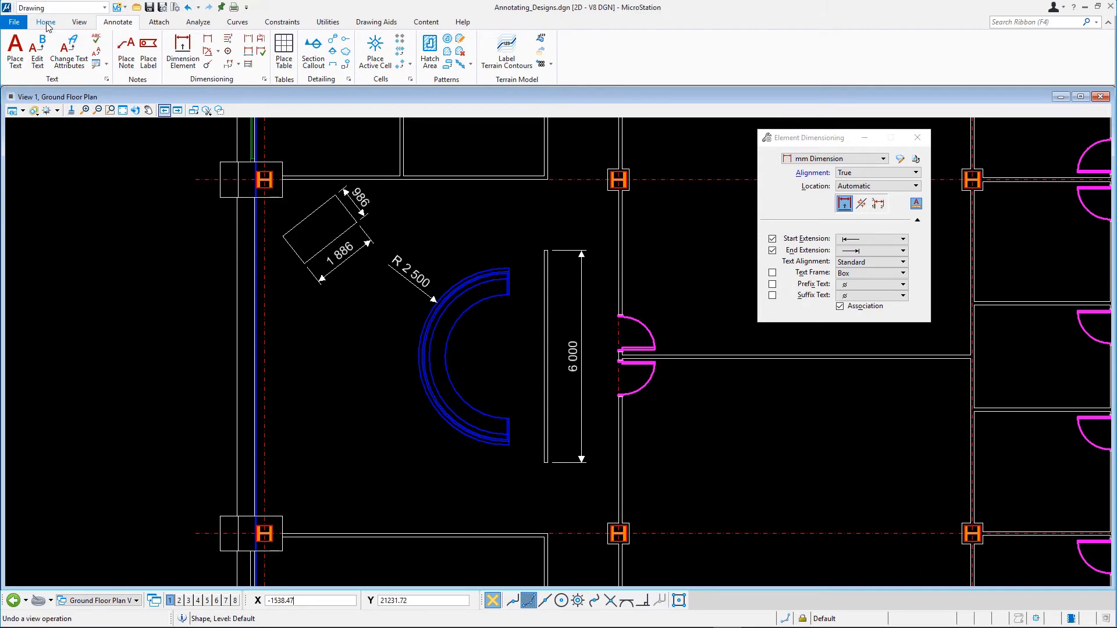
# Stretch the wall's top vertex upward with Modify Element so its dimension reads 7 323
pyautogui.click(46, 24)
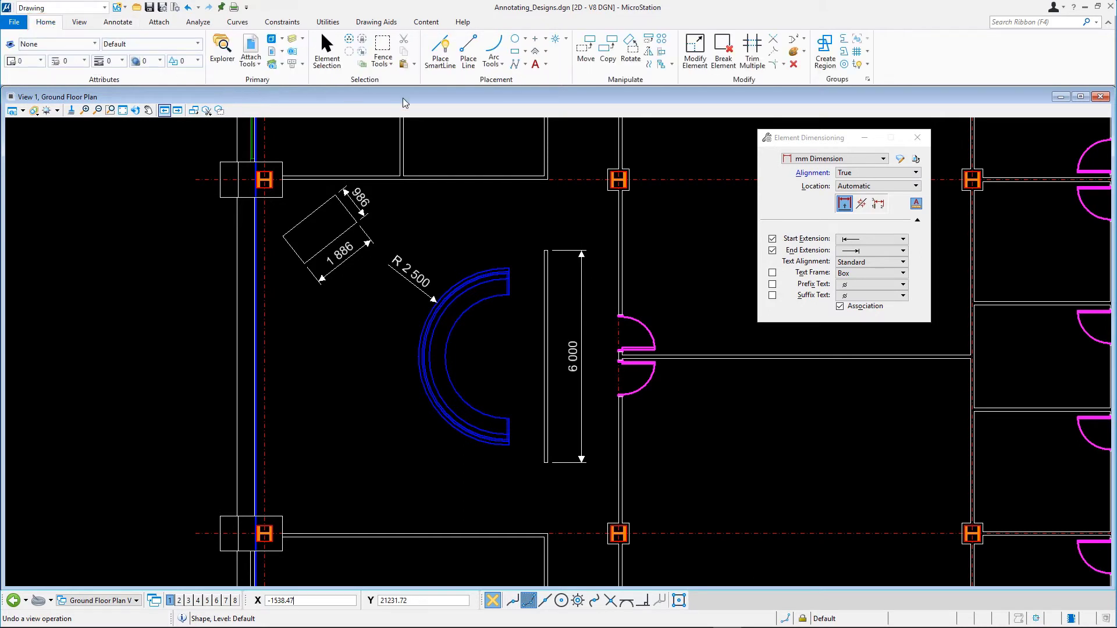
pyautogui.click(695, 53)
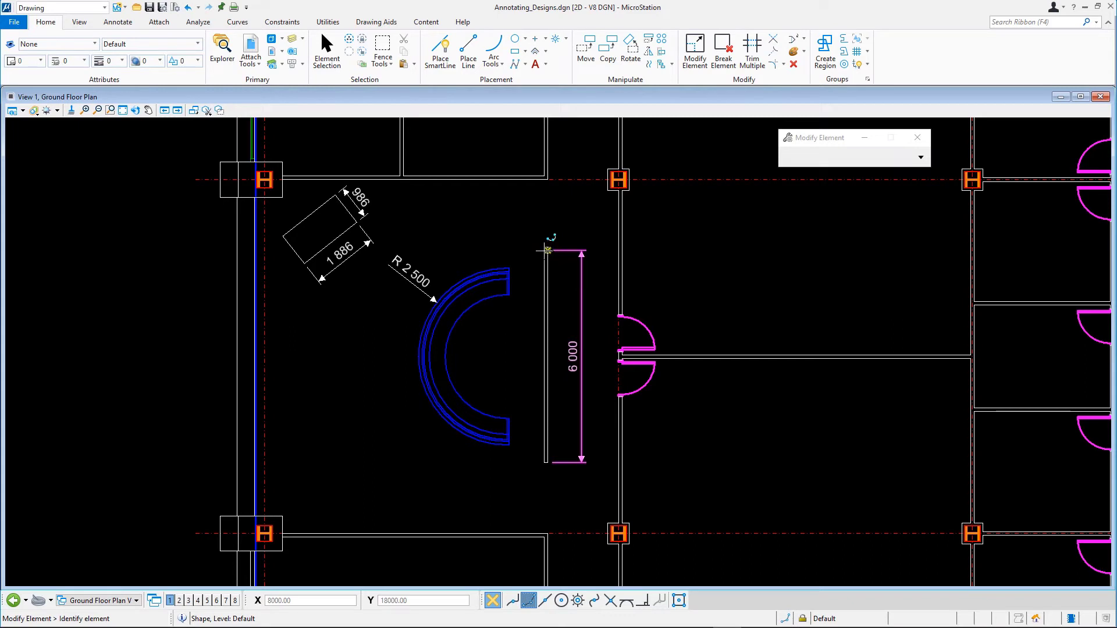
pyautogui.click(544, 250)
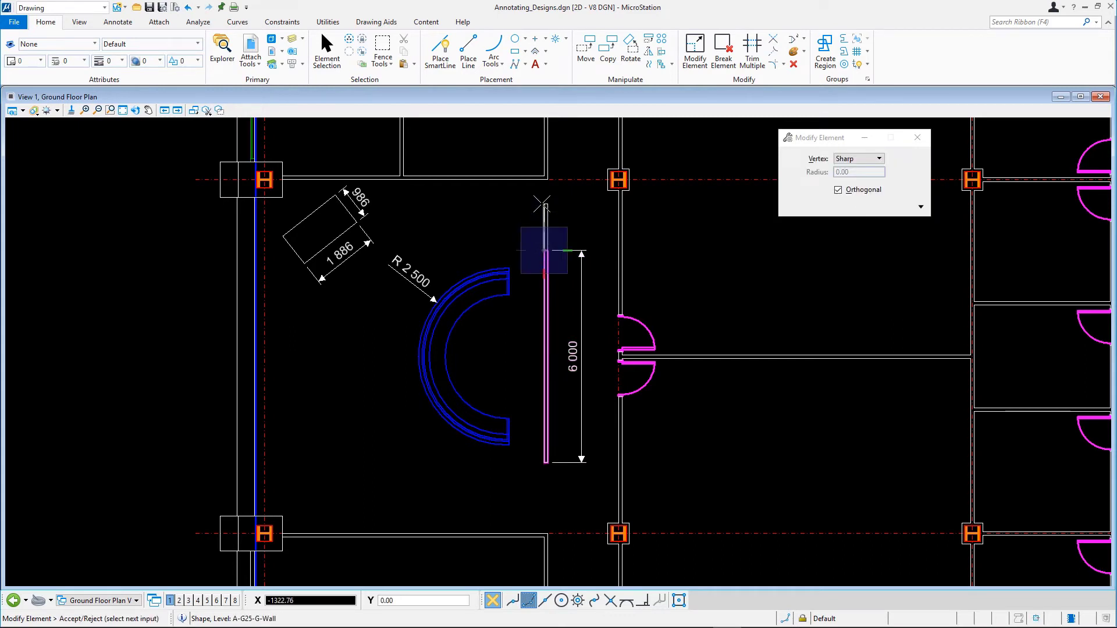
pyautogui.click(542, 204)
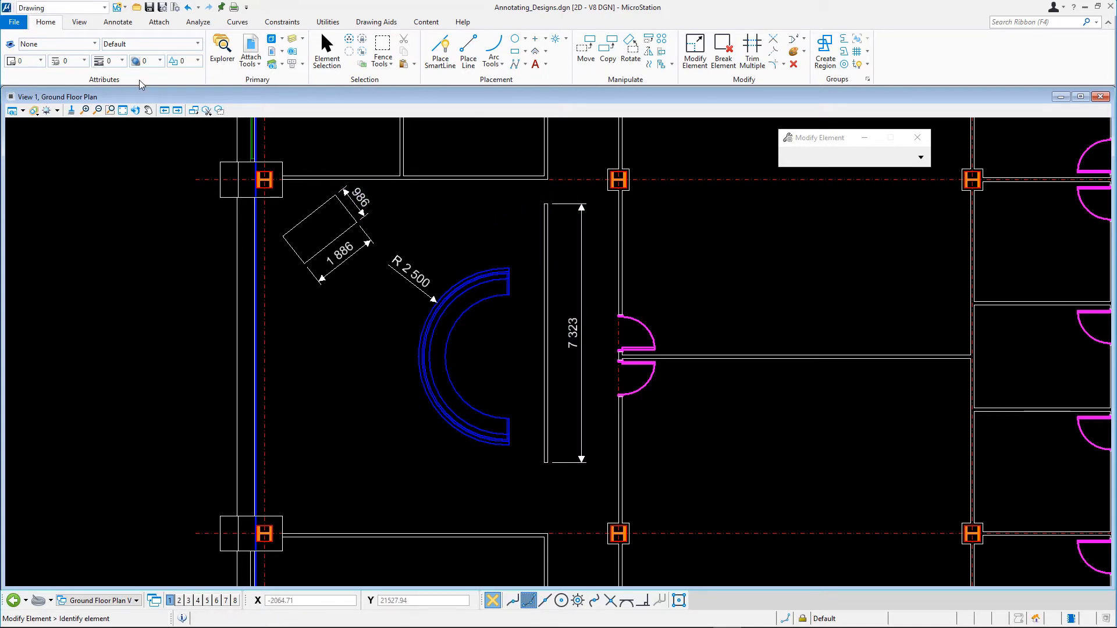
# Pan the plan to bring the corridor wall and its doors into view
pyautogui.click(147, 110)
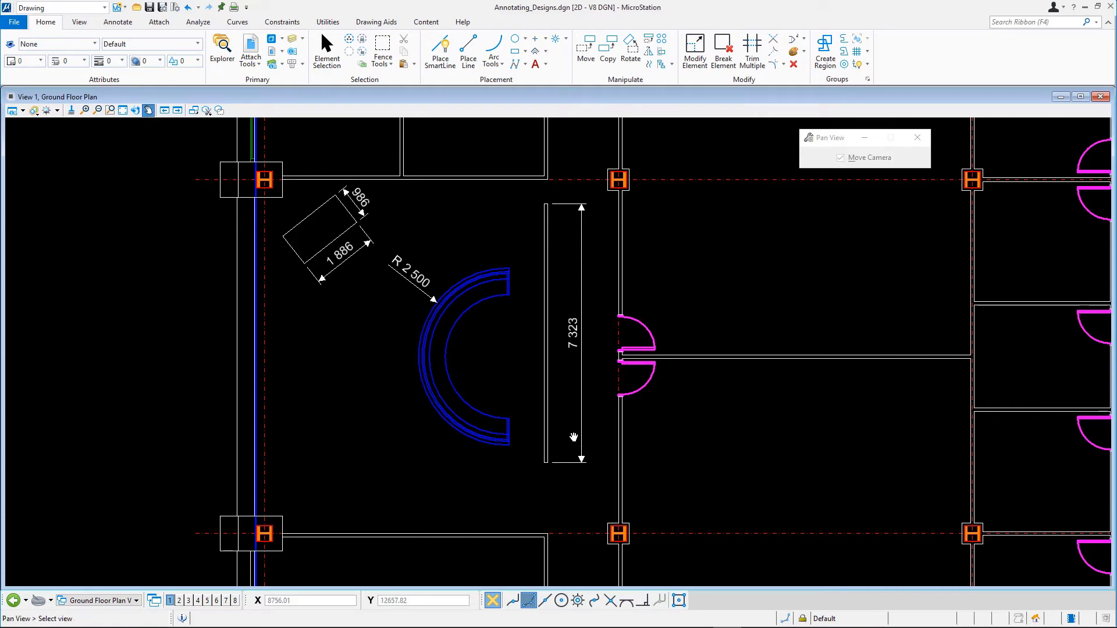
pyautogui.moveTo(573, 437); pyautogui.dragTo(476, 356)
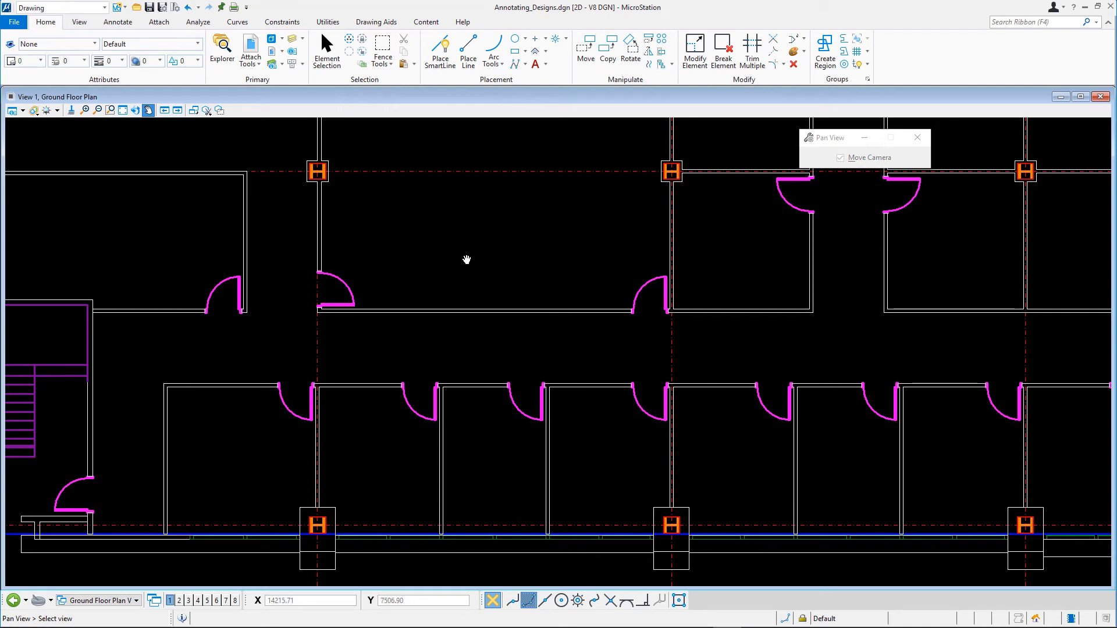
pyautogui.rightClick(467, 260)
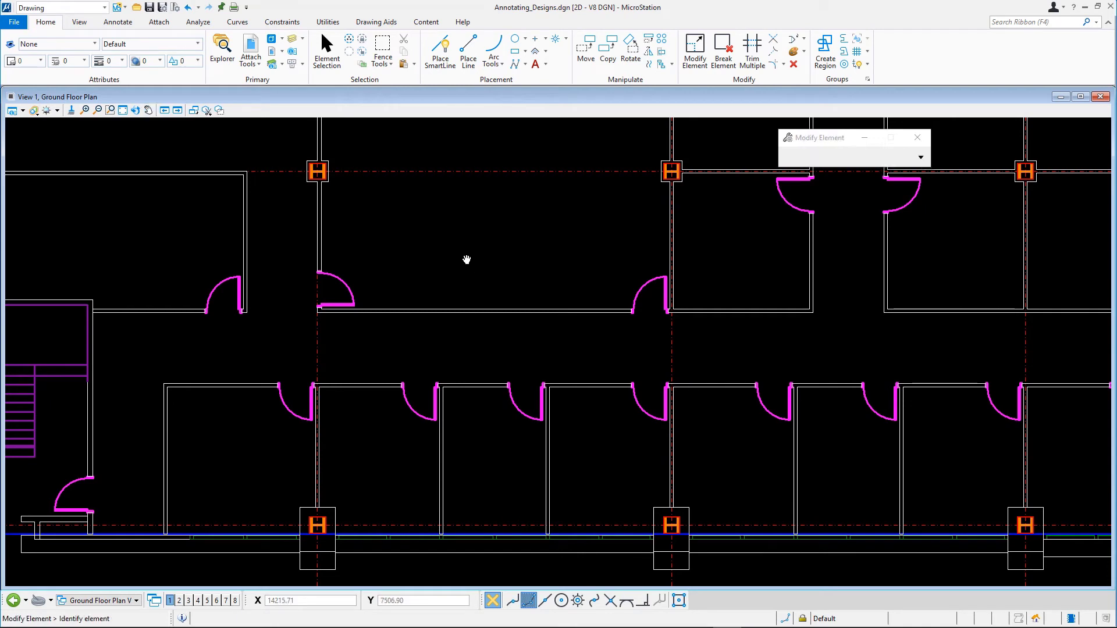
# Start Dimension Linear from the Annotate tab with alignment set to View
pyautogui.click(128, 27)
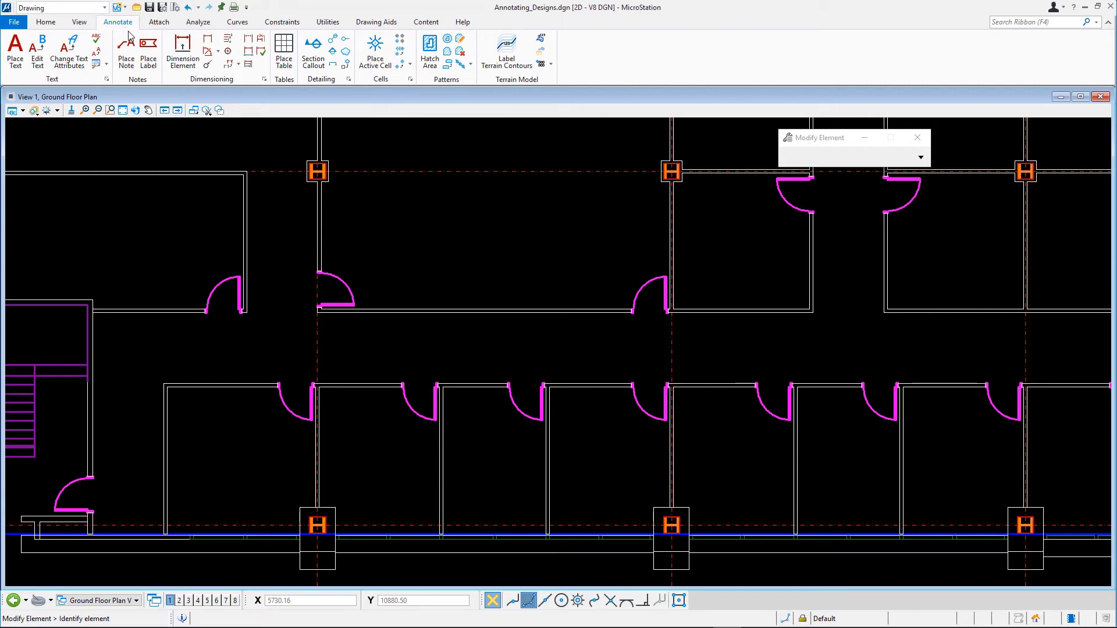
pyautogui.click(208, 39)
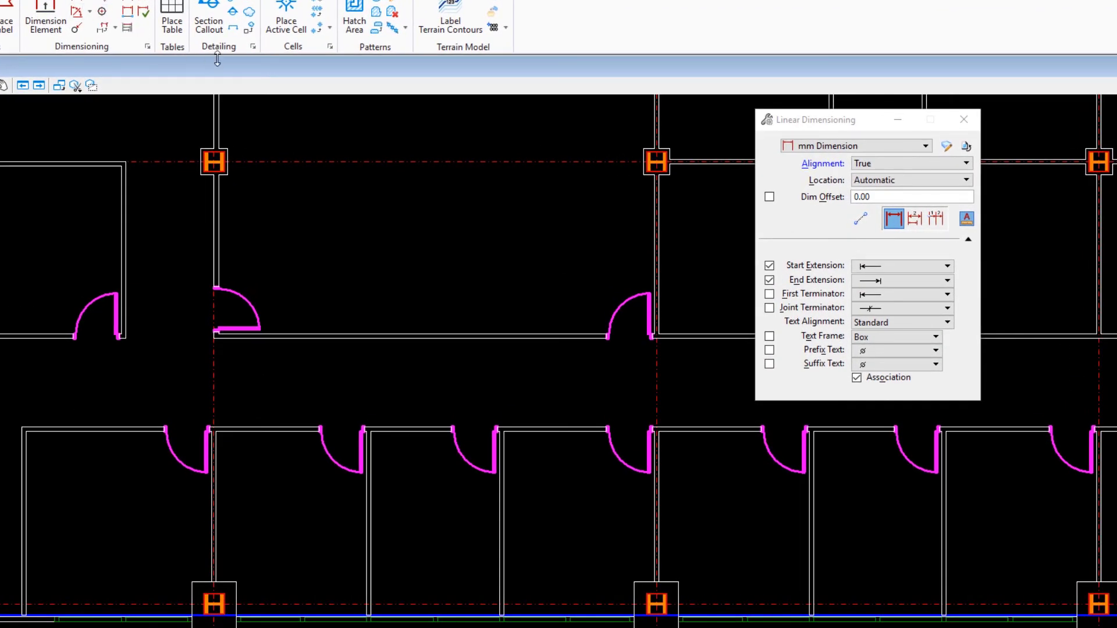
pyautogui.click(888, 163)
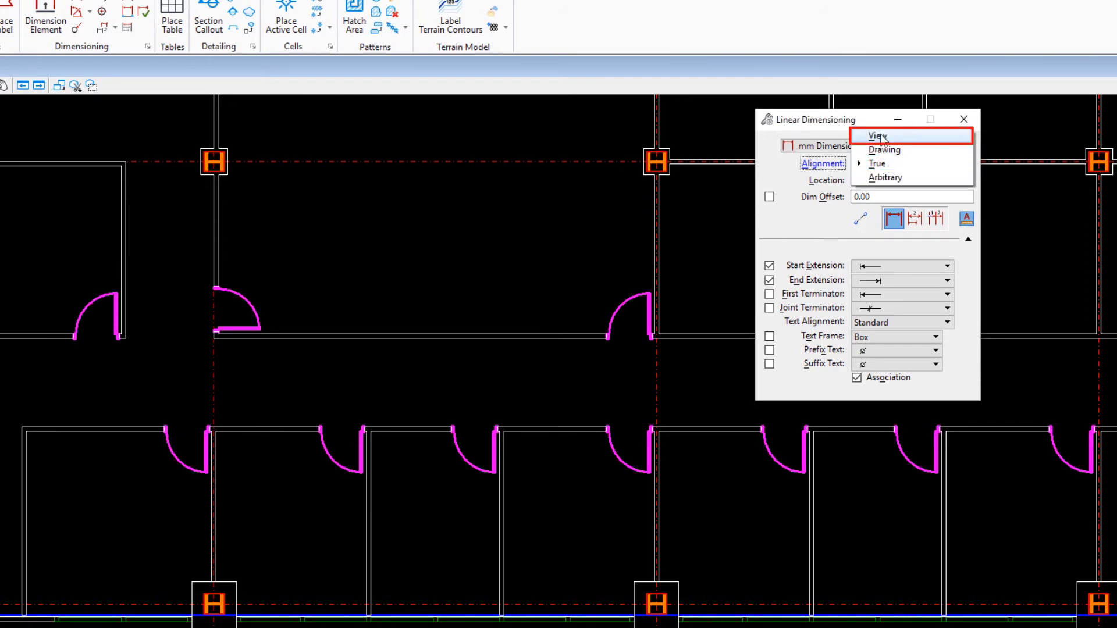
pyautogui.click(882, 137)
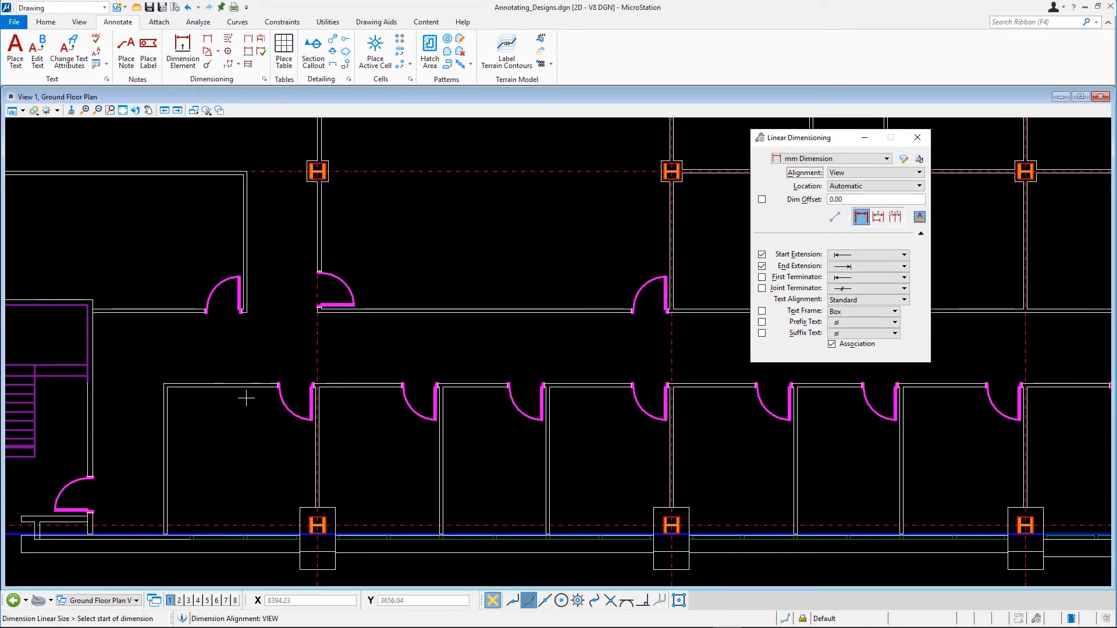
# Chain dimensions above the corridor wall: 3 225, 1 026, 2 474, 1 026, 1 974, 1 026, 2 474, 1 026
pyautogui.click(165, 383)
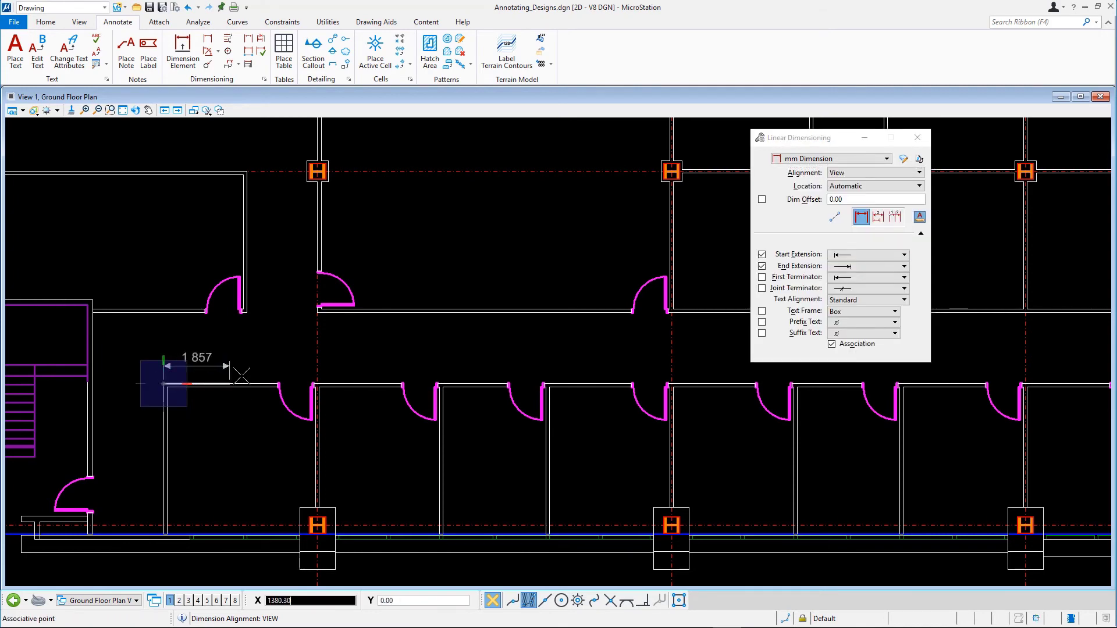
pyautogui.click(276, 384)
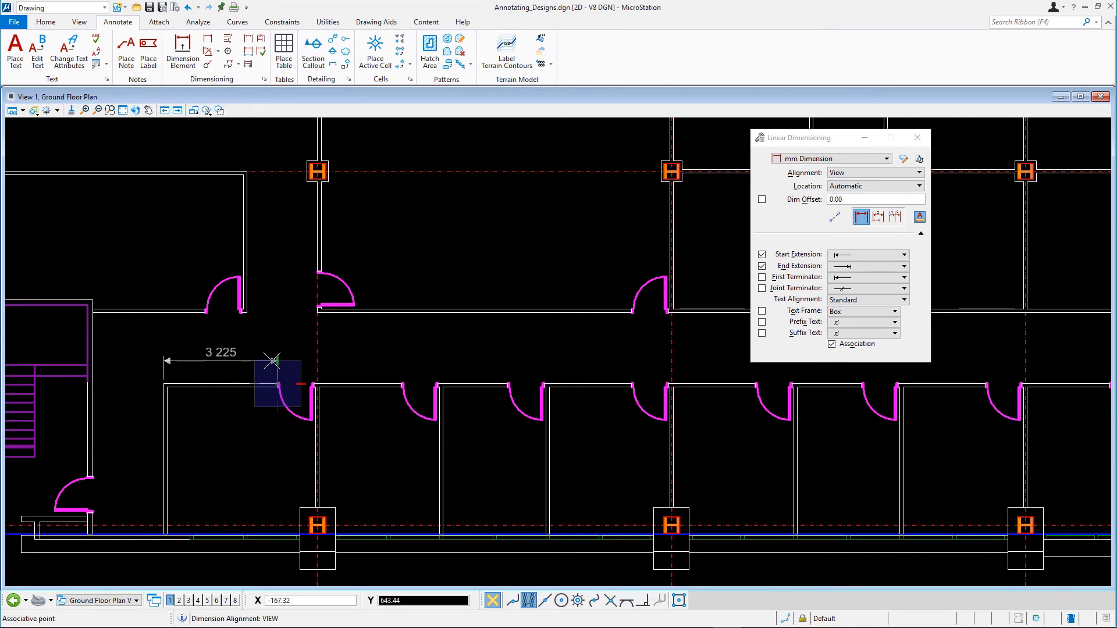
pyautogui.click(271, 360)
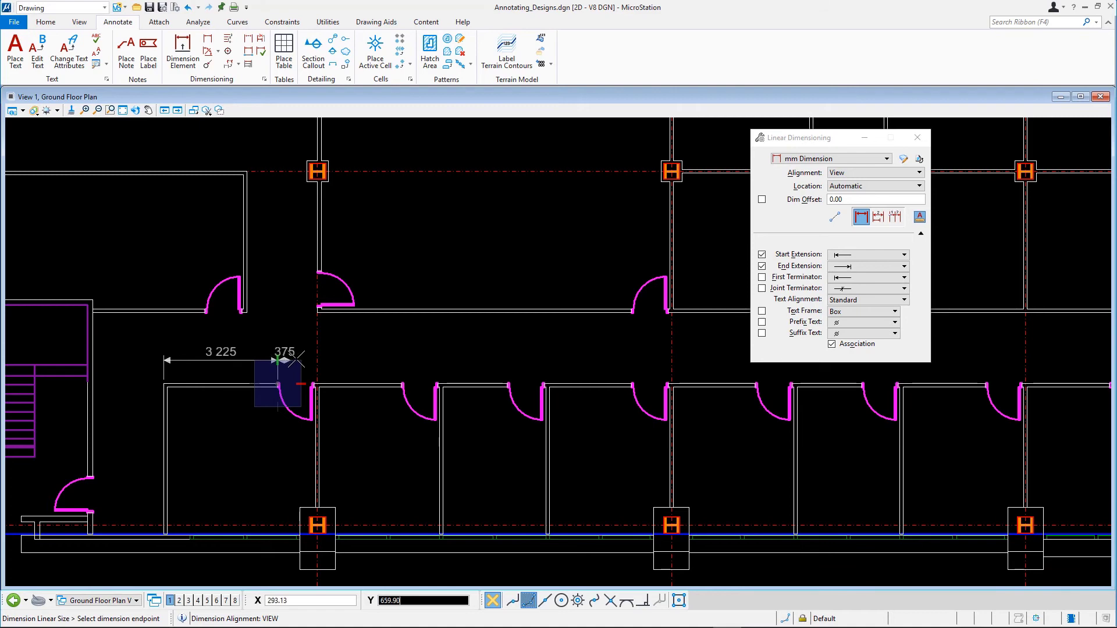
pyautogui.click(314, 383)
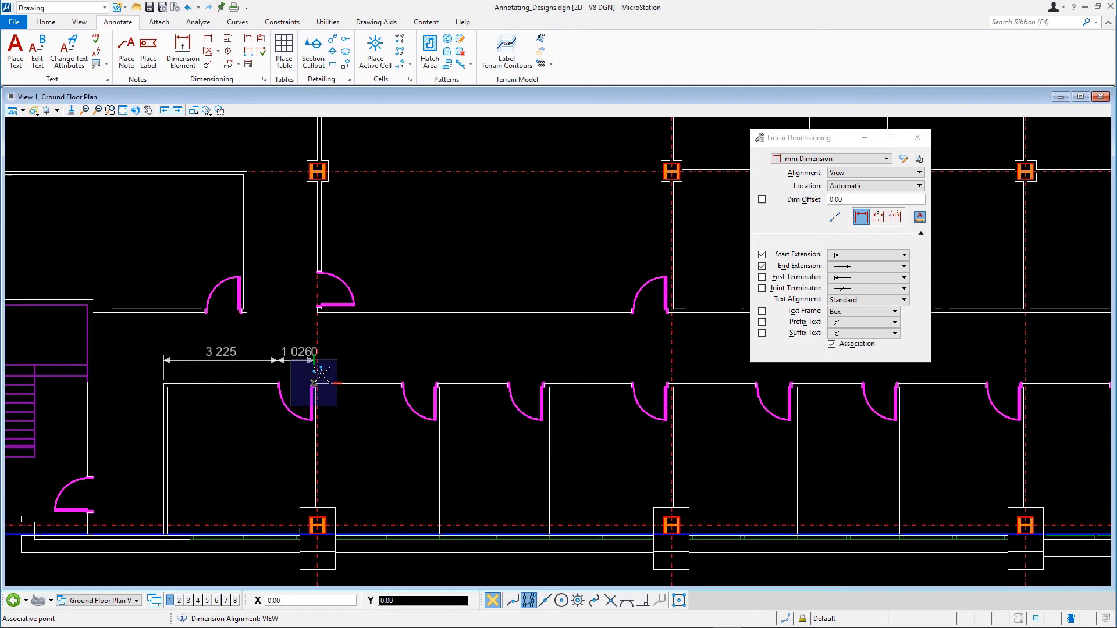
pyautogui.click(399, 384)
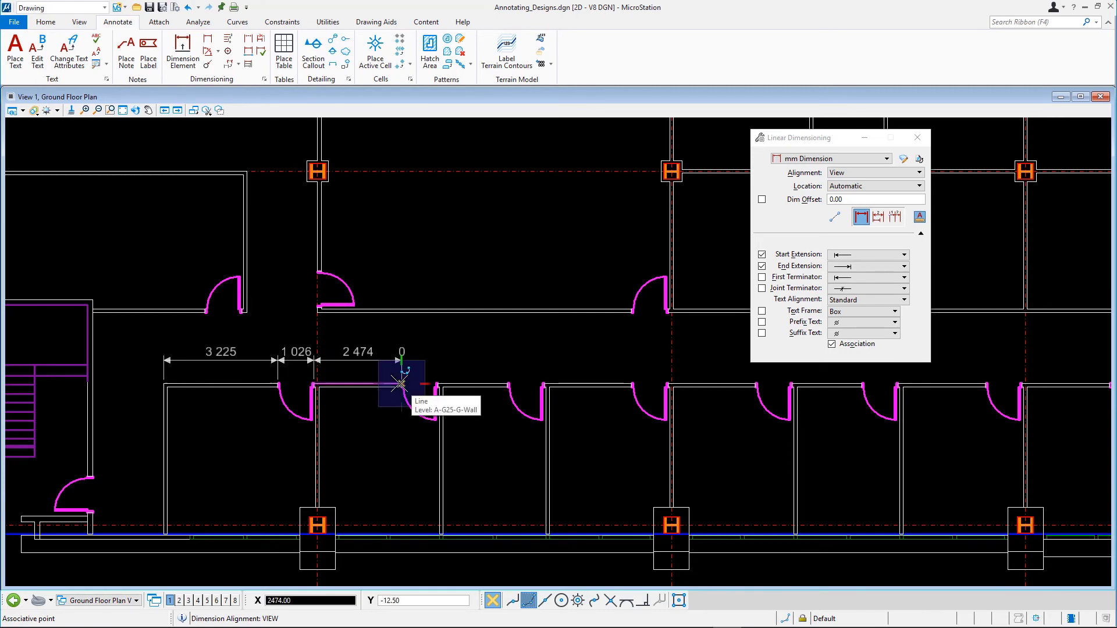
pyautogui.click(438, 383)
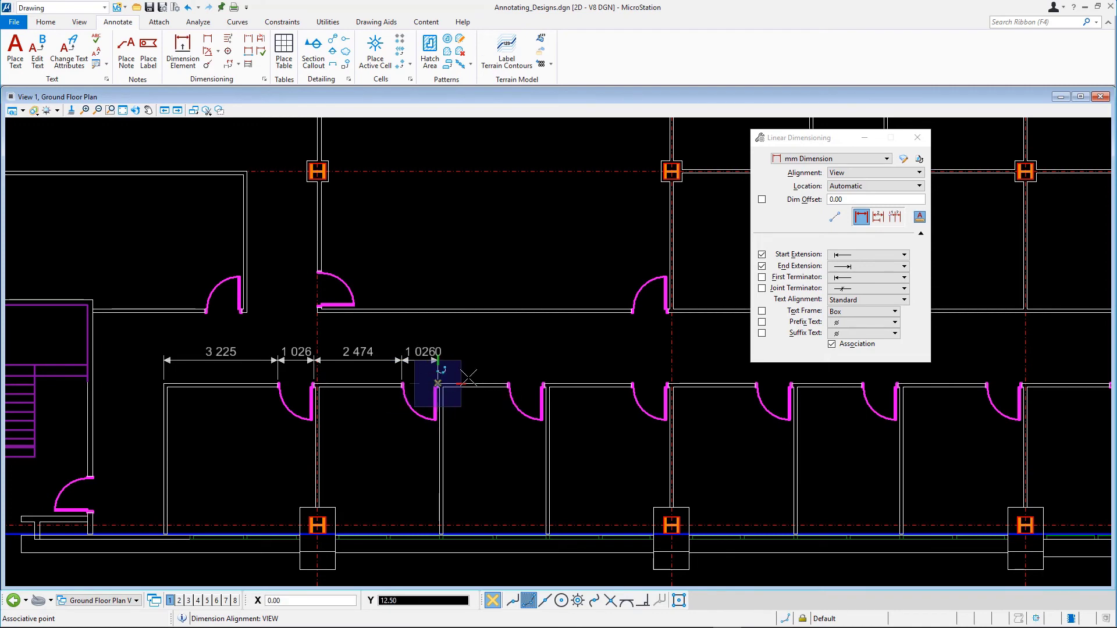
pyautogui.click(506, 384)
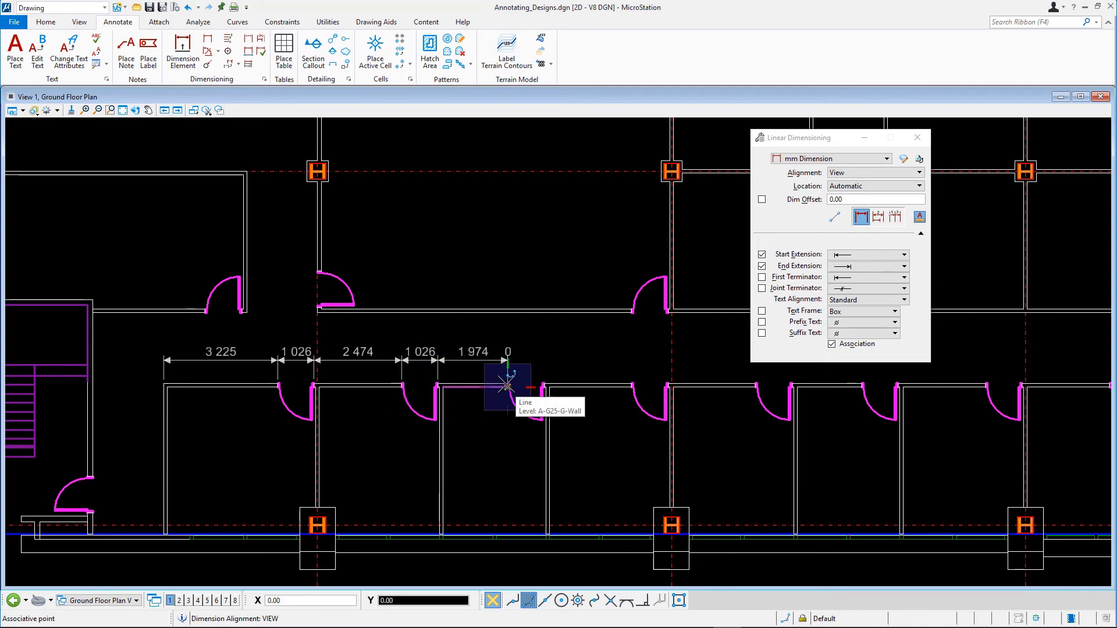
pyautogui.click(544, 384)
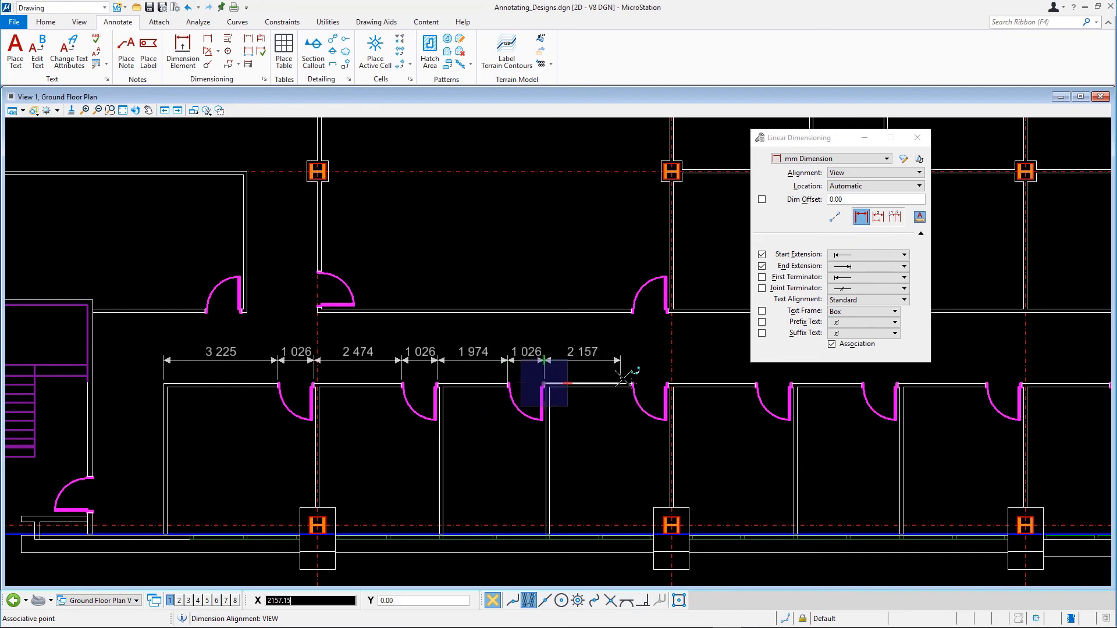
pyautogui.click(630, 383)
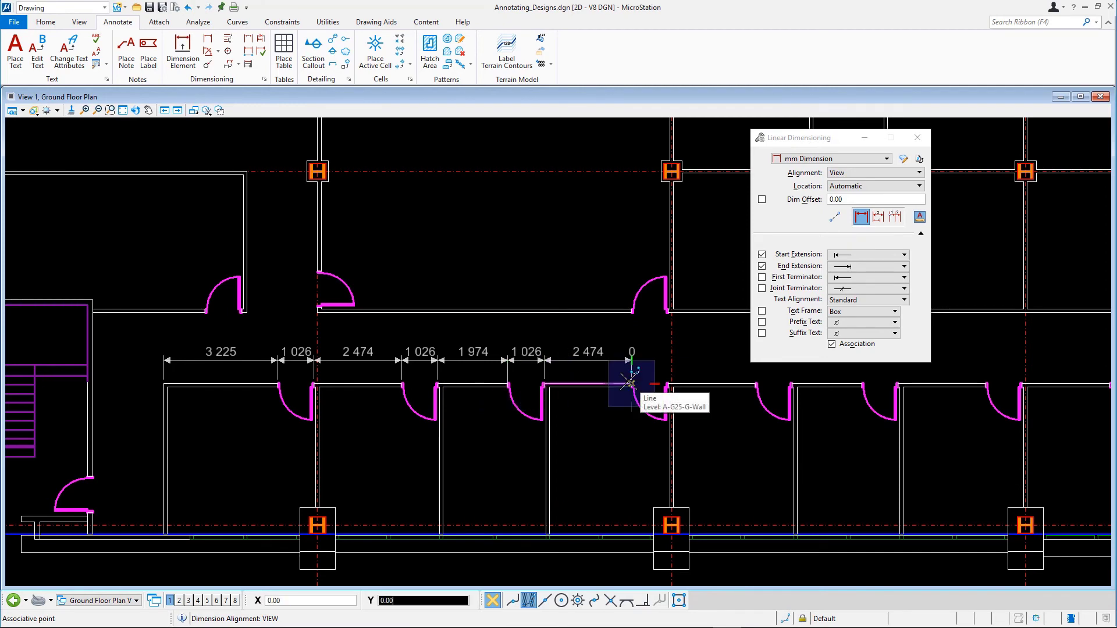
pyautogui.click(667, 383)
# End the corridor dimension chain after the final 1 026 door width
pyautogui.rightClick(663, 381)
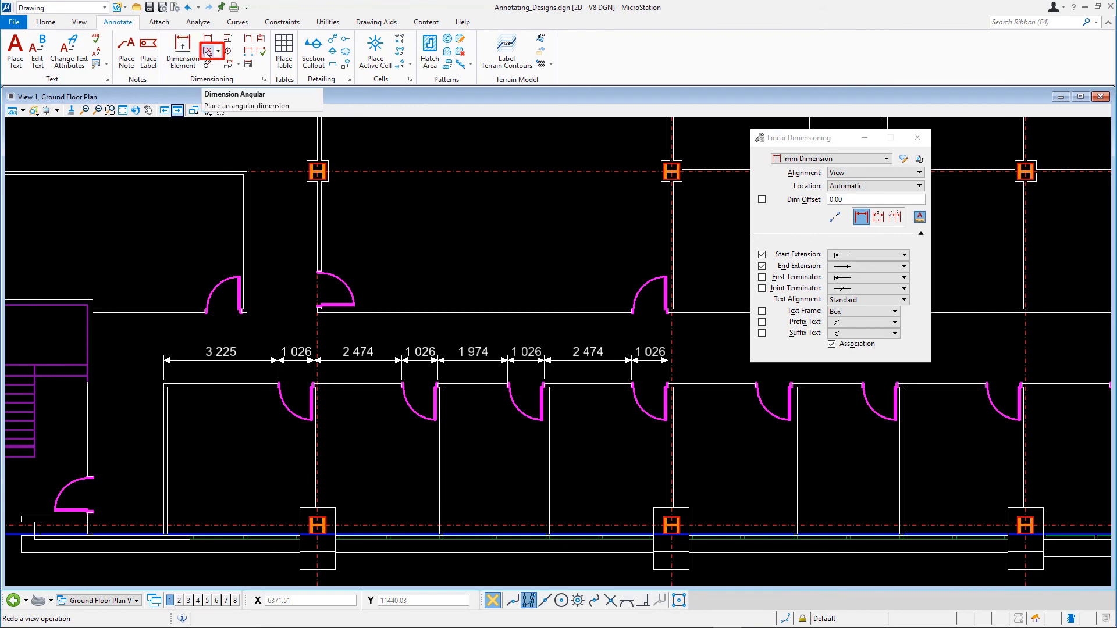
# Place a 90.0° angle-between-lines dimension from the room's top wall to its left wall, inside the corner
pyautogui.click(207, 53)
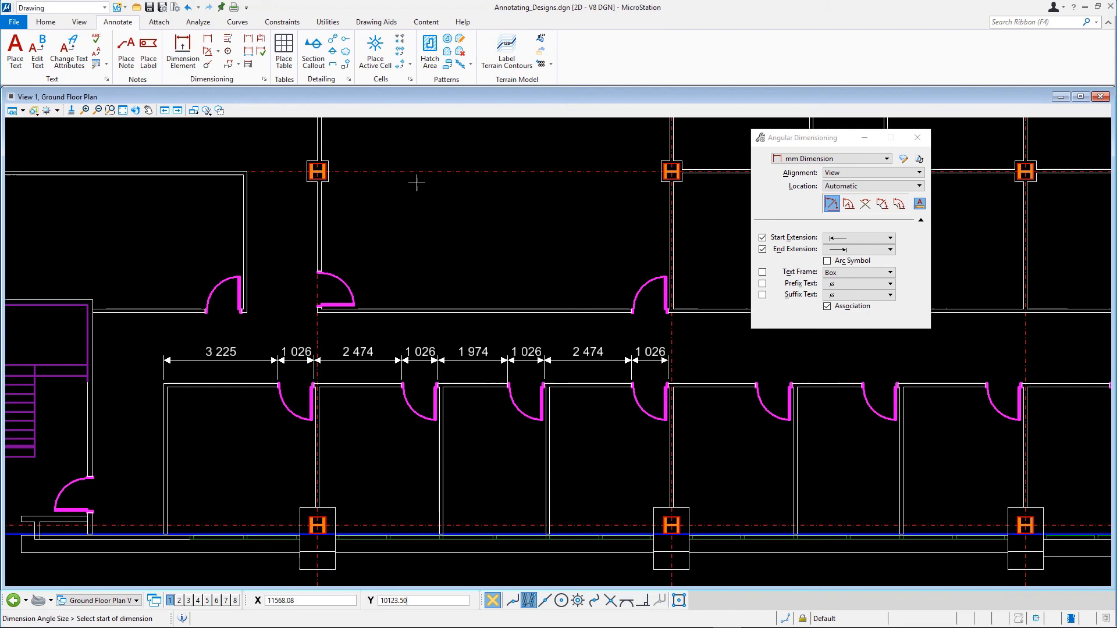
pyautogui.click(865, 205)
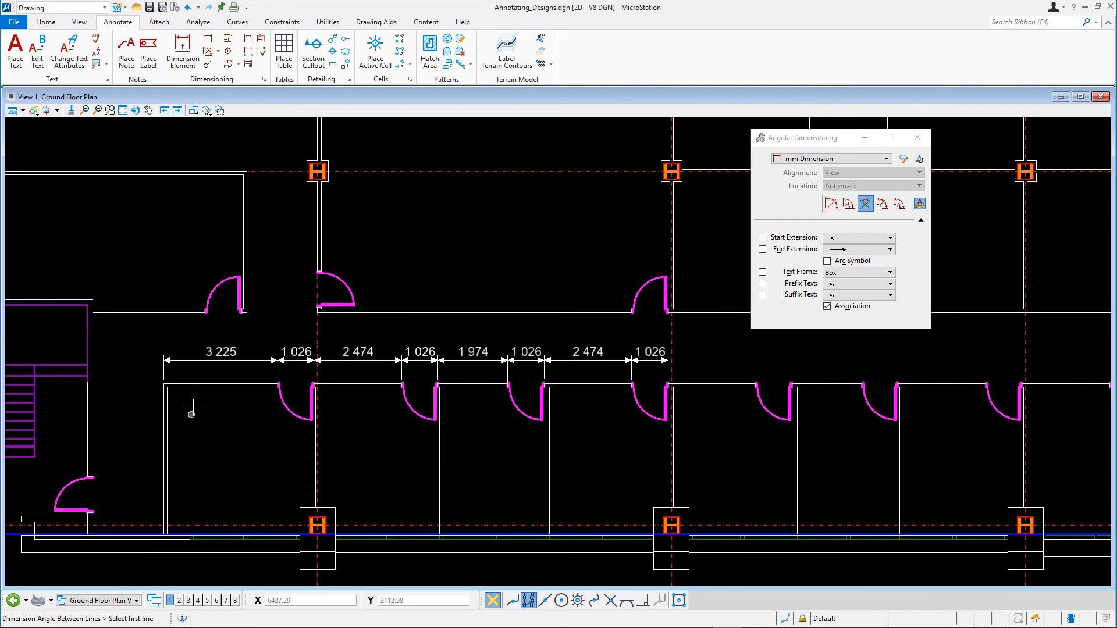
pyautogui.click(196, 386)
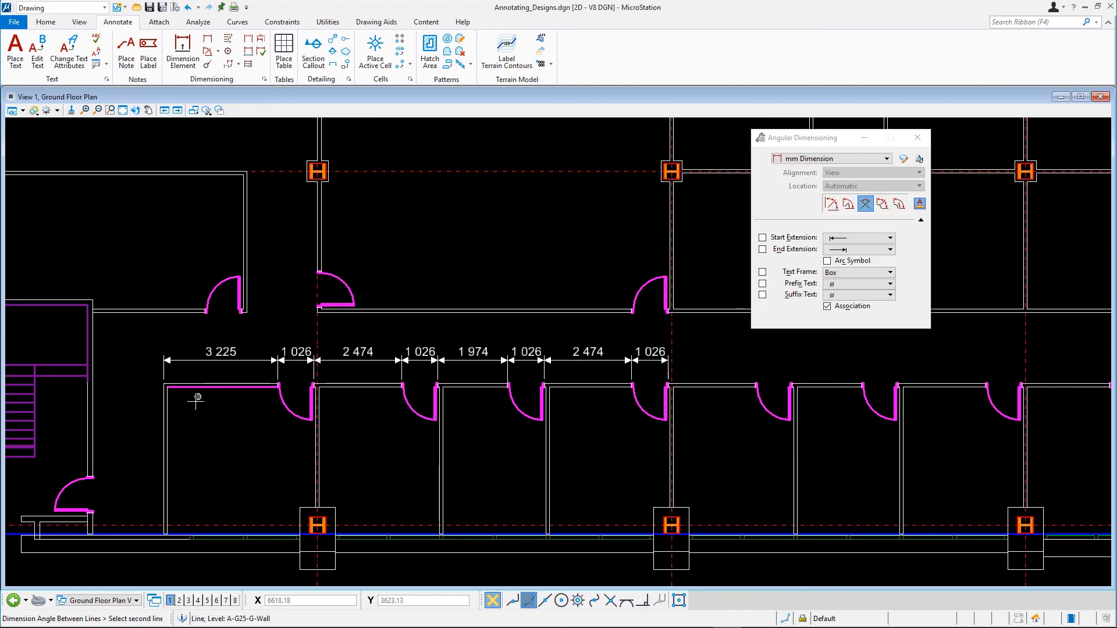
pyautogui.click(169, 429)
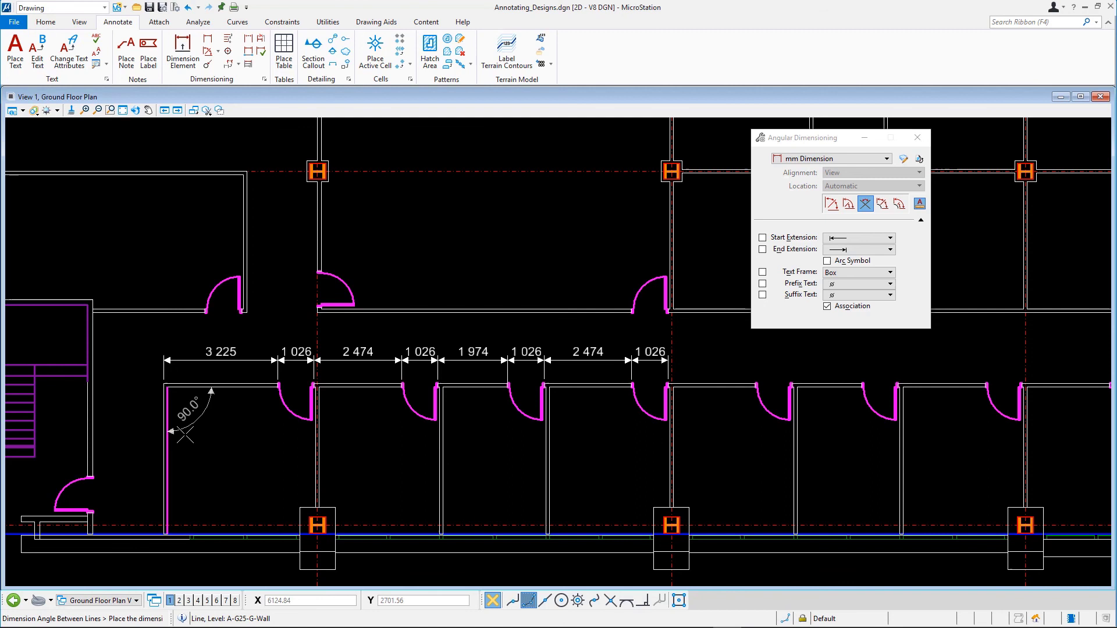
pyautogui.click(198, 448)
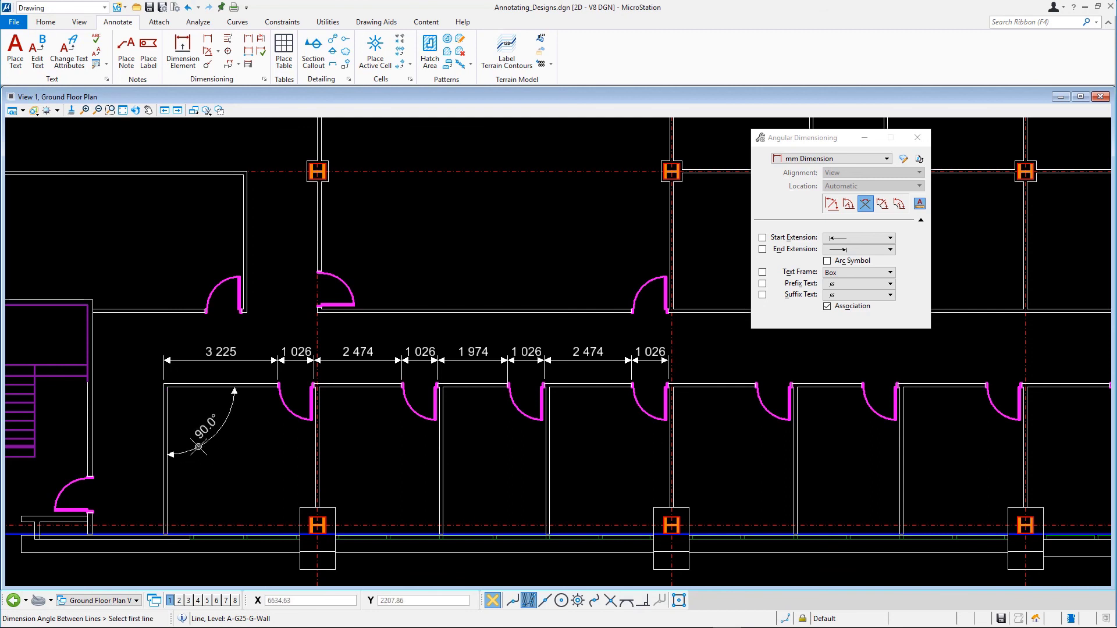